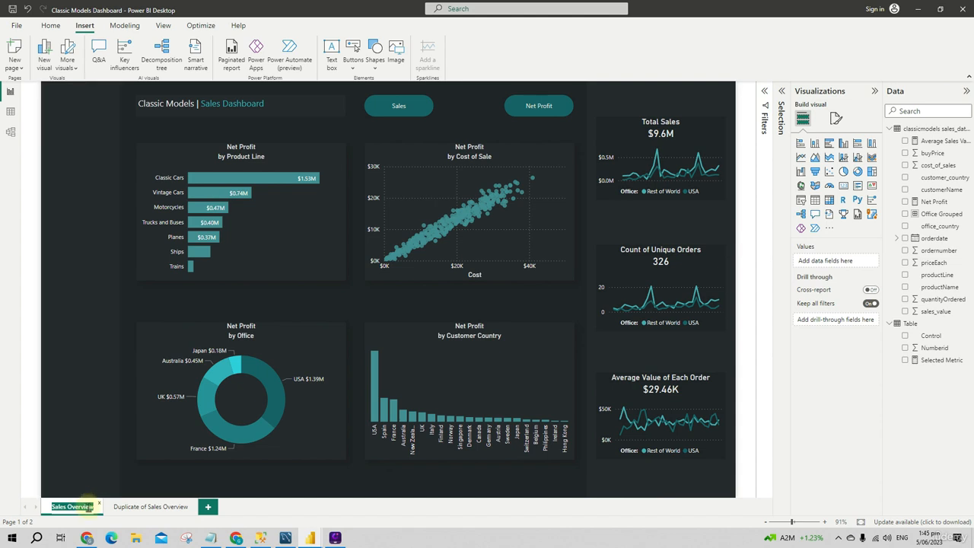
# Rename the first page "Sales Overview - Page 1" and the duplicated page "Sales Overview - Page 2"
pyautogui.click(92, 506)
pyautogui.press('Return')
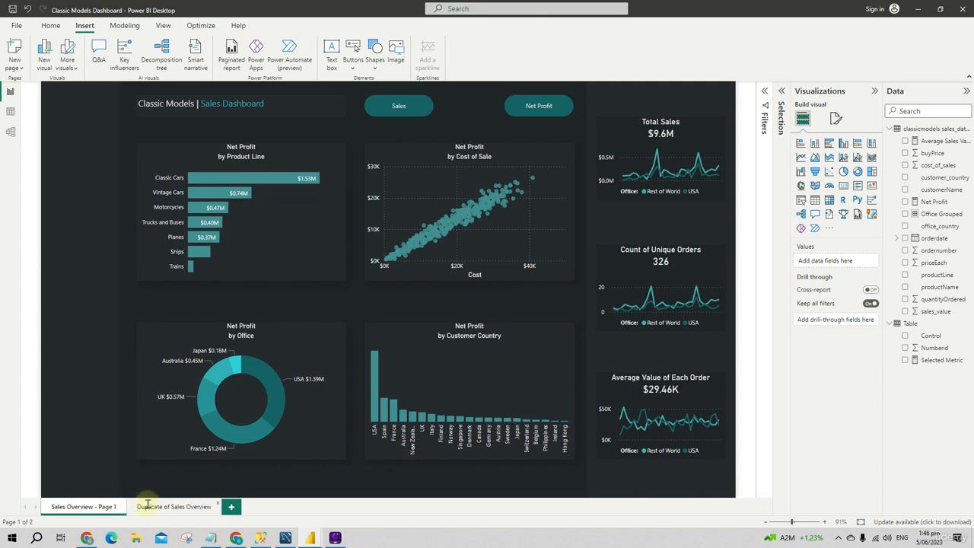
pyautogui.rightClick(164, 507)
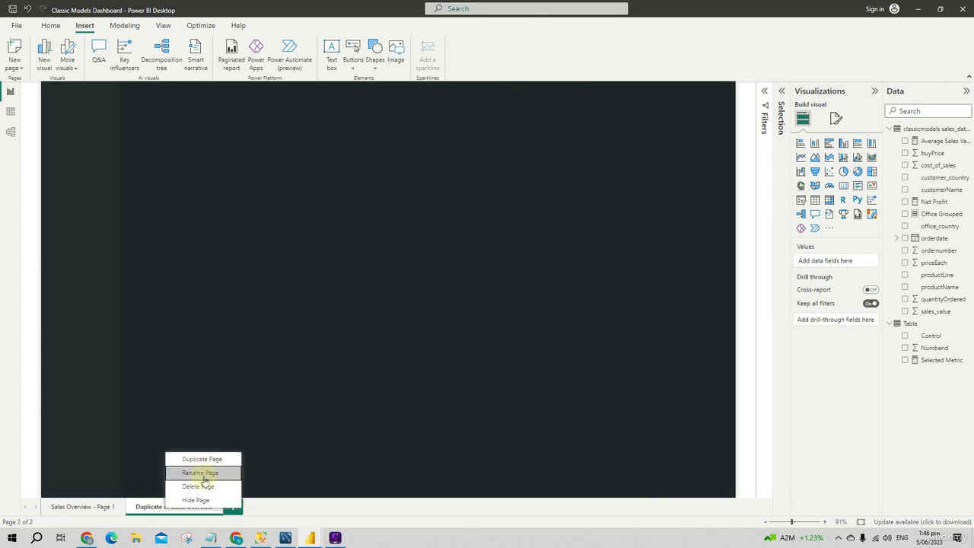
pyautogui.click(192, 473)
pyautogui.click(169, 506)
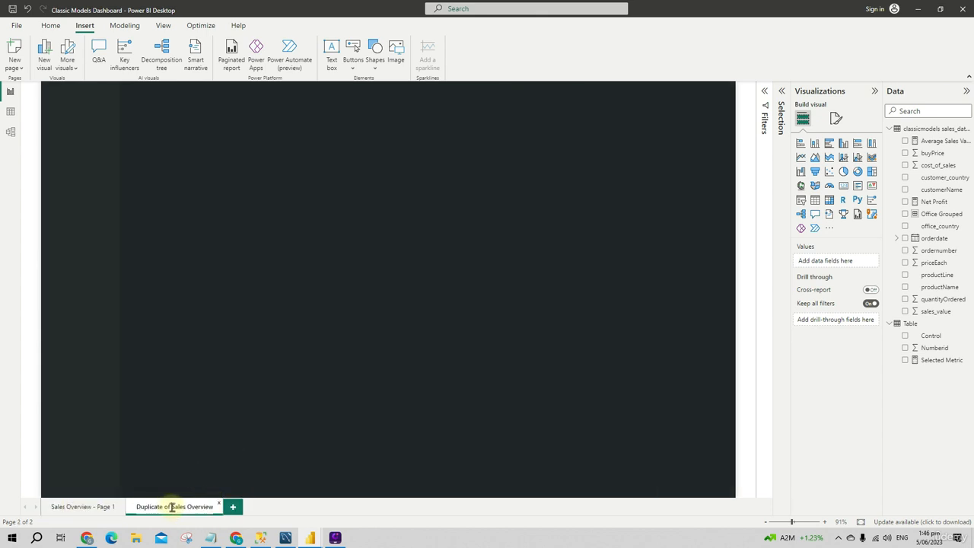
pyautogui.moveTo(172, 507); pyautogui.dragTo(135, 508)
pyautogui.press('BackSpace')
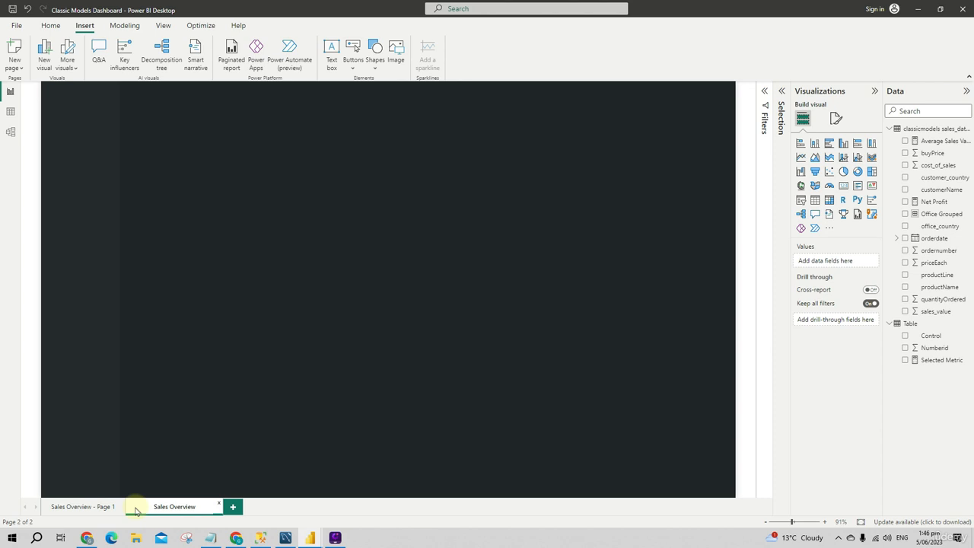
pyautogui.click(196, 508)
pyautogui.write('- Pa')
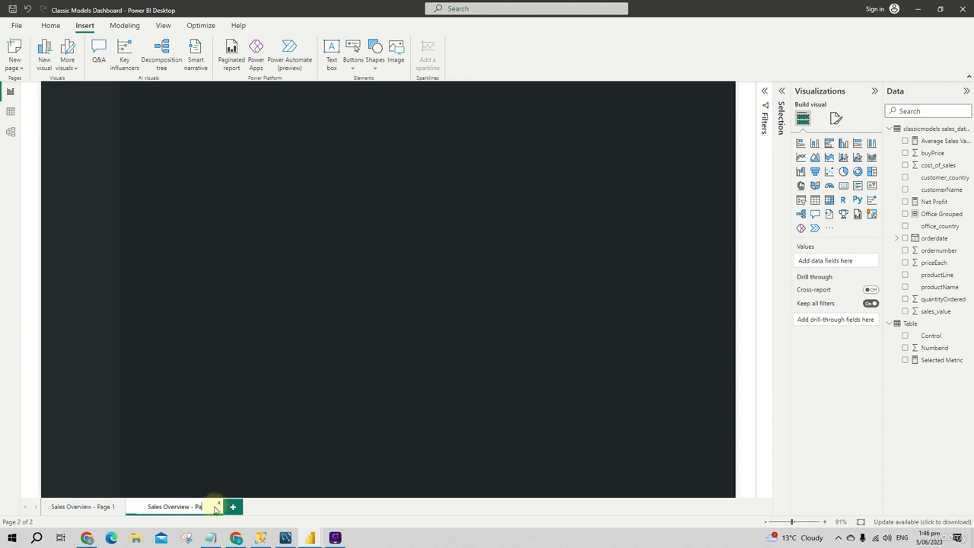
pyautogui.write('ge 2')
pyautogui.click(328, 421)
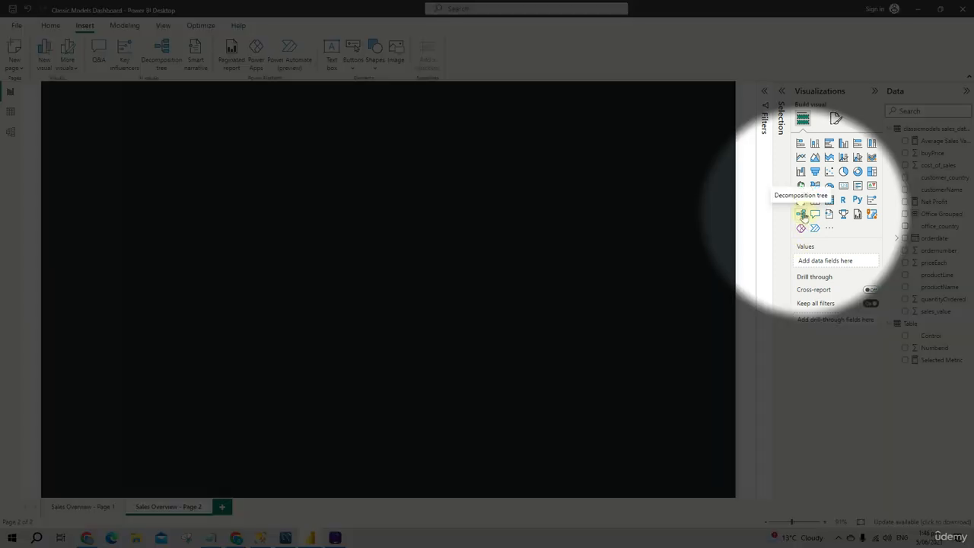
# Insert a decomposition tree on Page 2, align it with the sidebar's inner edge, and resize it to cover over half the page width
pyautogui.click(802, 215)
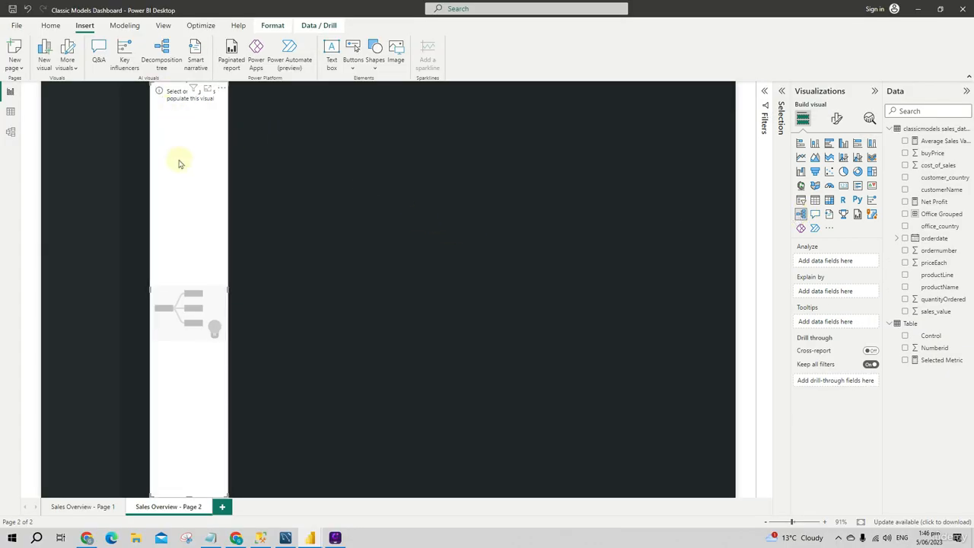
pyautogui.moveTo(179, 162); pyautogui.dragTo(150, 159)
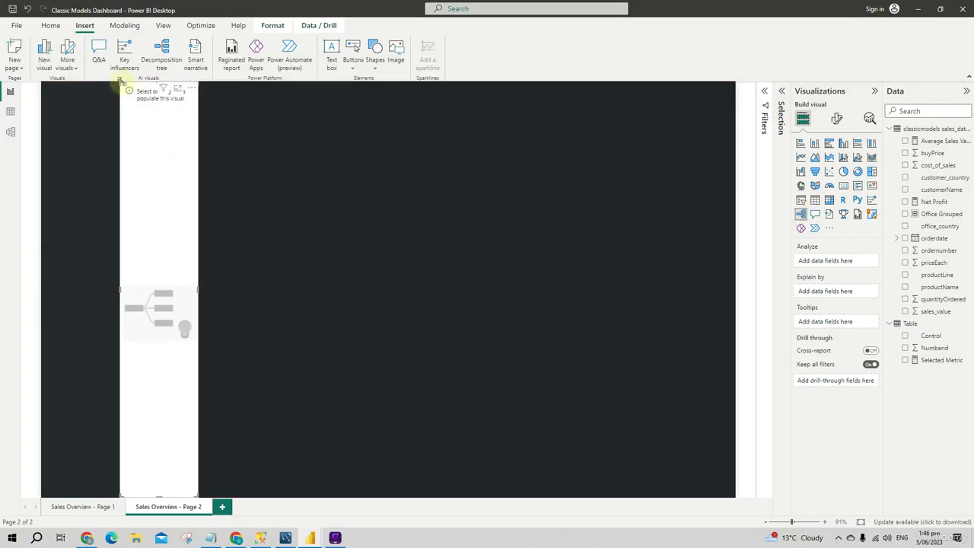
pyautogui.moveTo(119, 81); pyautogui.dragTo(120, 134)
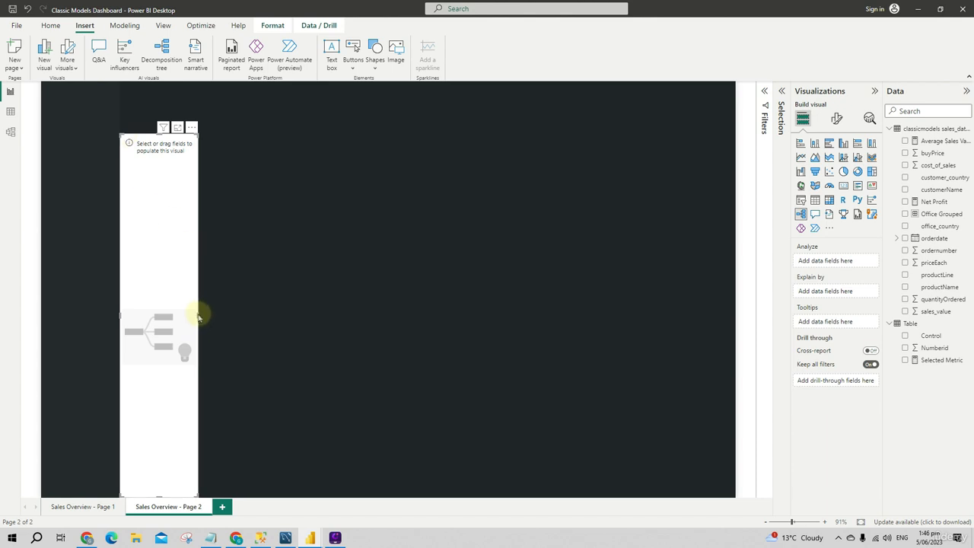
pyautogui.moveTo(197, 315); pyautogui.dragTo(502, 319)
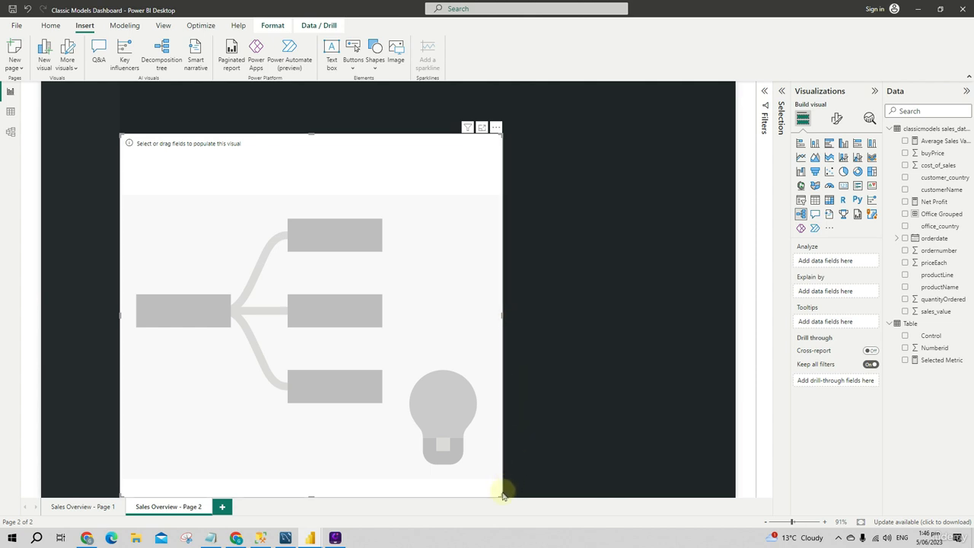
pyautogui.moveTo(502, 496); pyautogui.dragTo(504, 441)
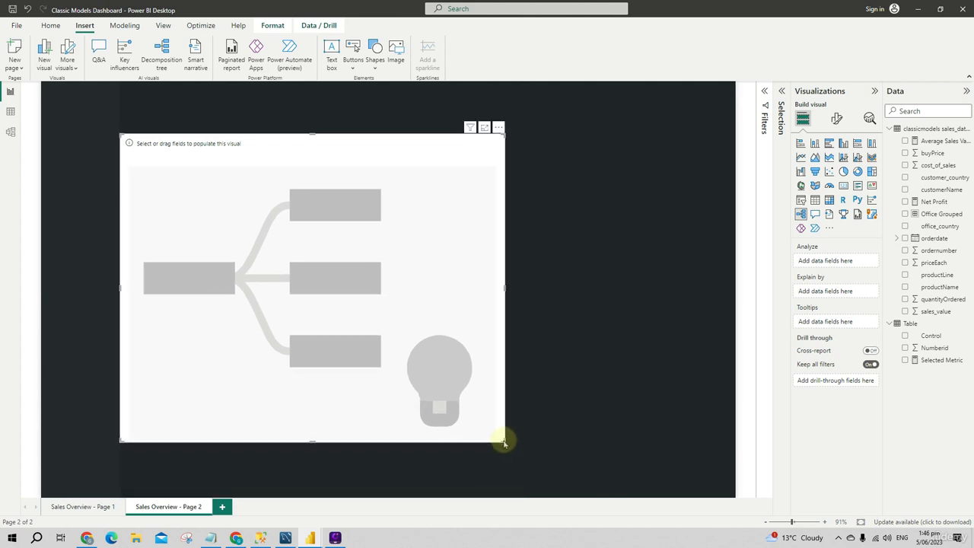
pyautogui.click(537, 357)
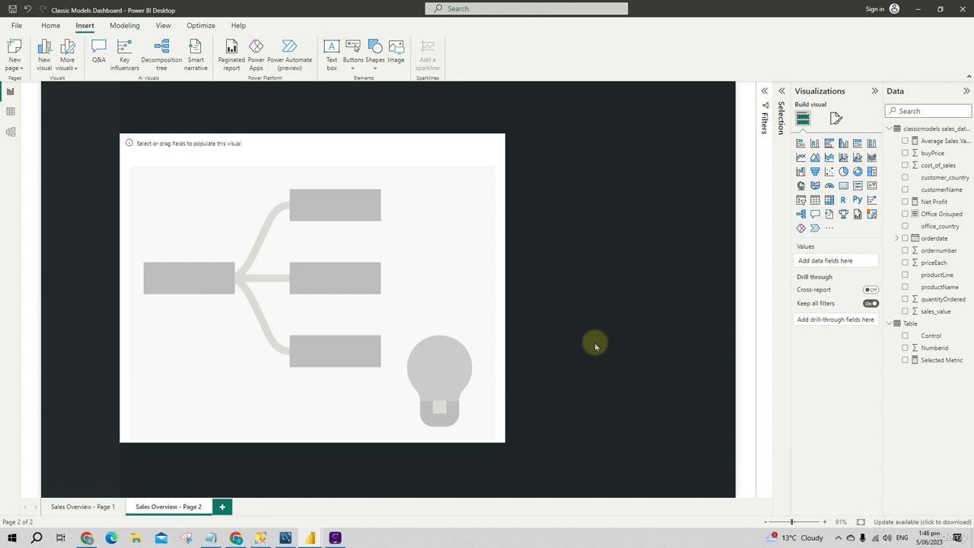
# Set the decomposition tree to analyze Net Profit and explain it by customer_country
pyautogui.click(267, 312)
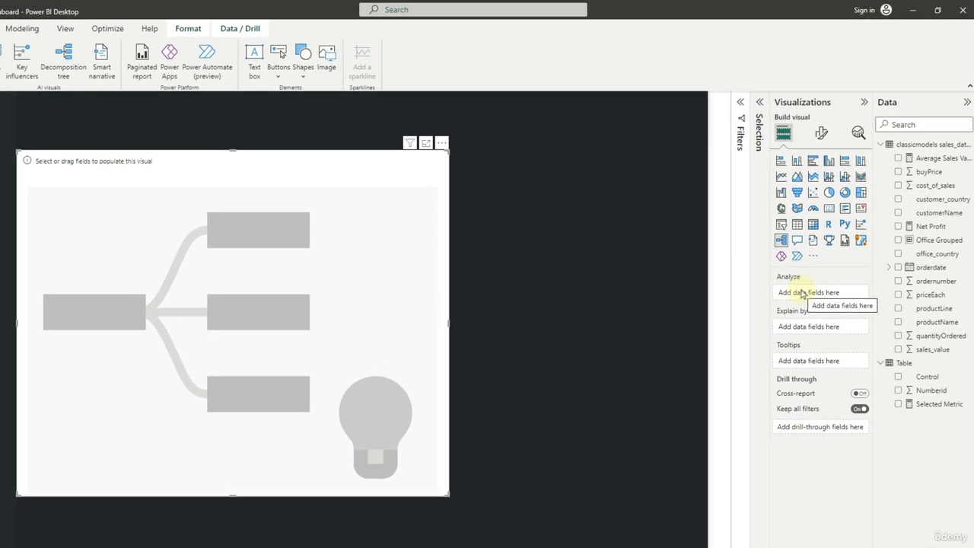
pyautogui.moveTo(951, 226); pyautogui.dragTo(847, 298)
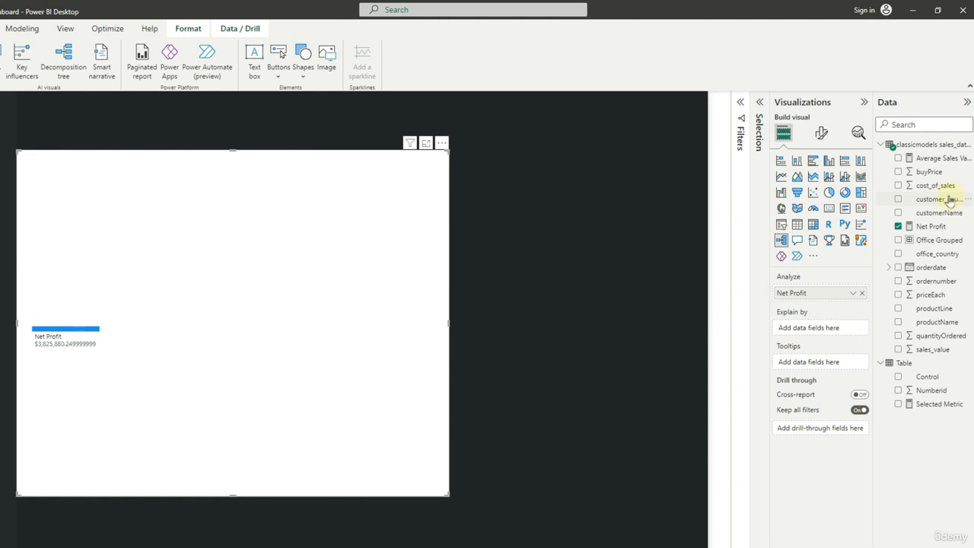
pyautogui.moveTo(949, 199); pyautogui.dragTo(847, 328)
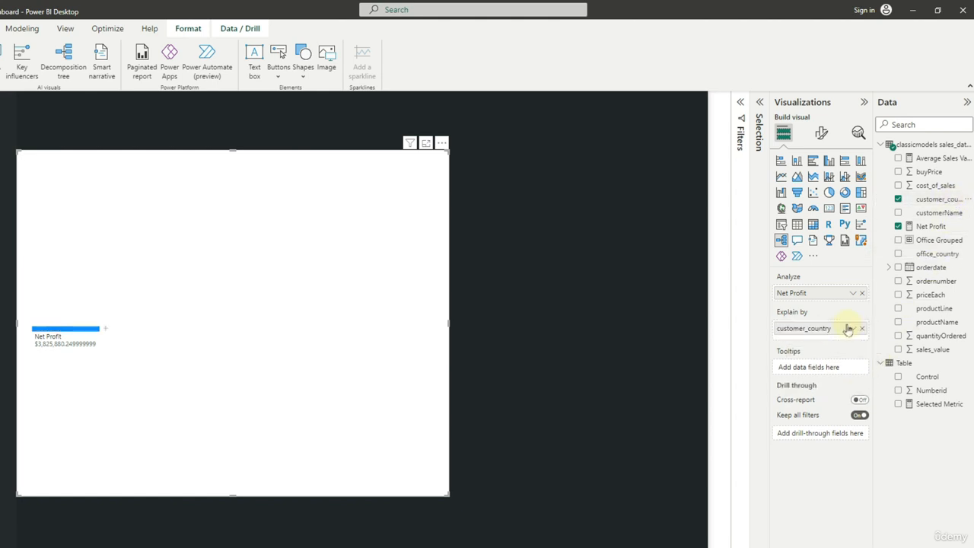
# Expand the tree's Net Profit root node by customer_country
pyautogui.click(105, 328)
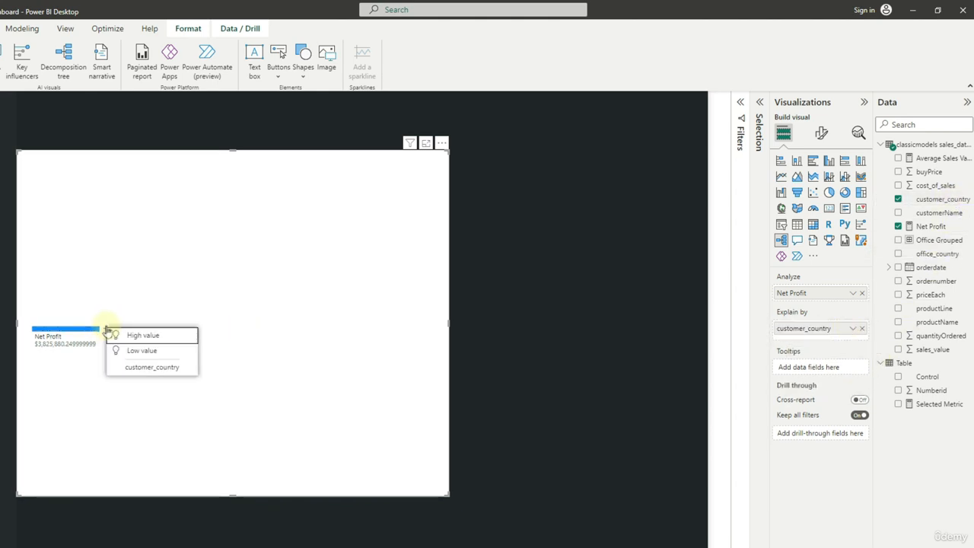
pyautogui.click(124, 394)
pyautogui.click(103, 329)
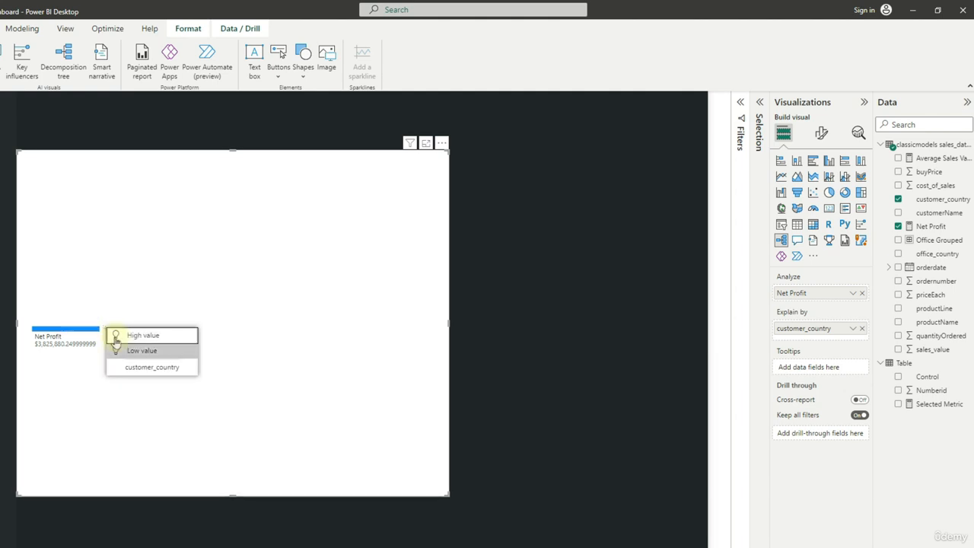
pyautogui.click(145, 367)
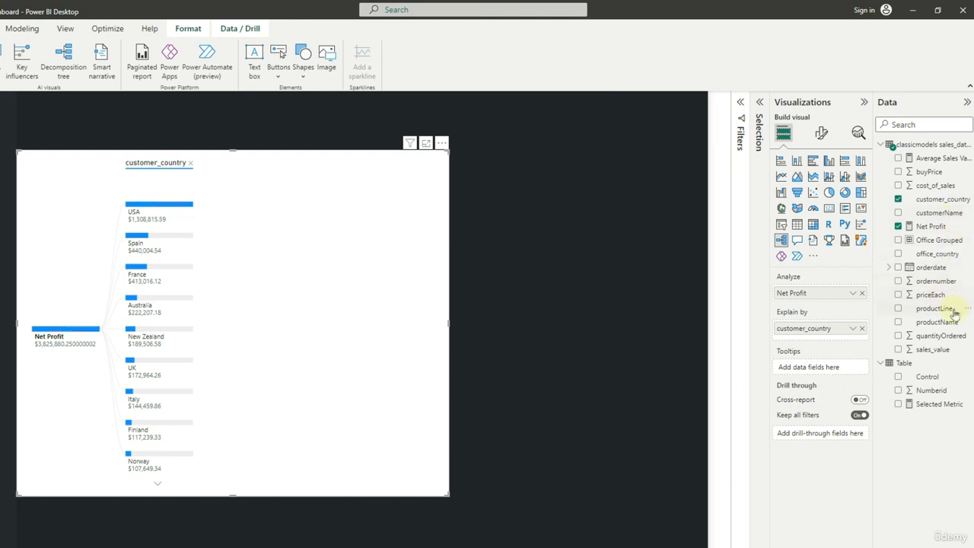
# Add productLine and customerName to the tree's Explain by fields and expand the USA node by productLine
pyautogui.moveTo(952, 311); pyautogui.dragTo(846, 338)
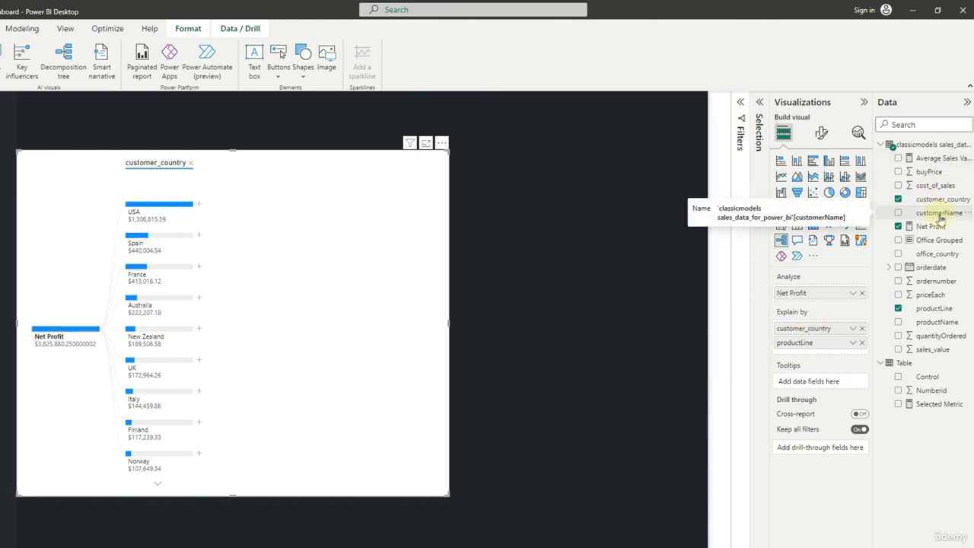
pyautogui.moveTo(940, 219); pyautogui.dragTo(846, 356)
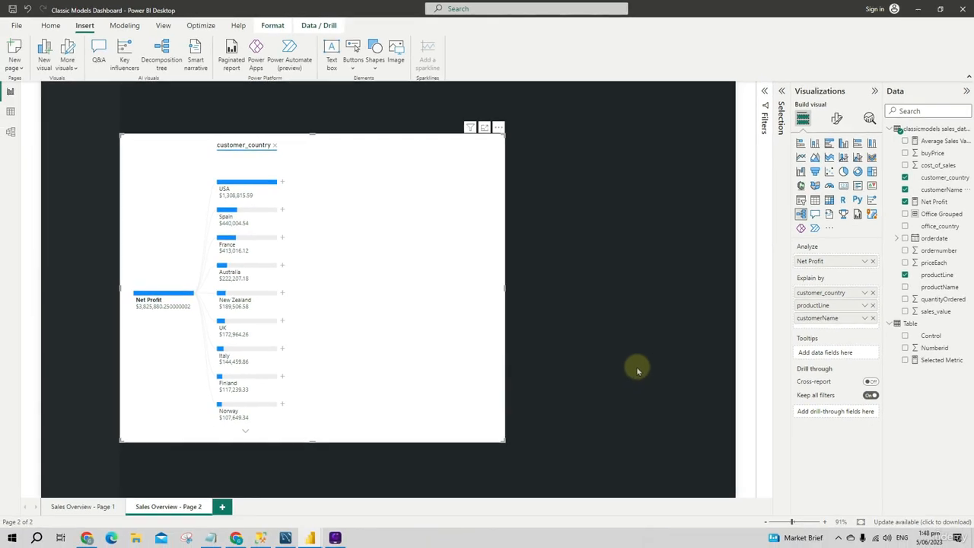
pyautogui.click(281, 183)
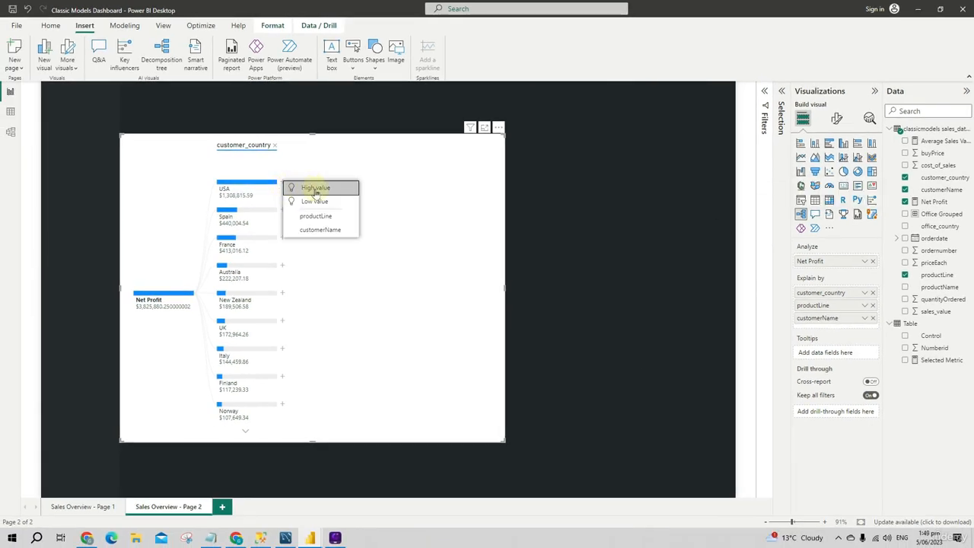
pyautogui.click(319, 216)
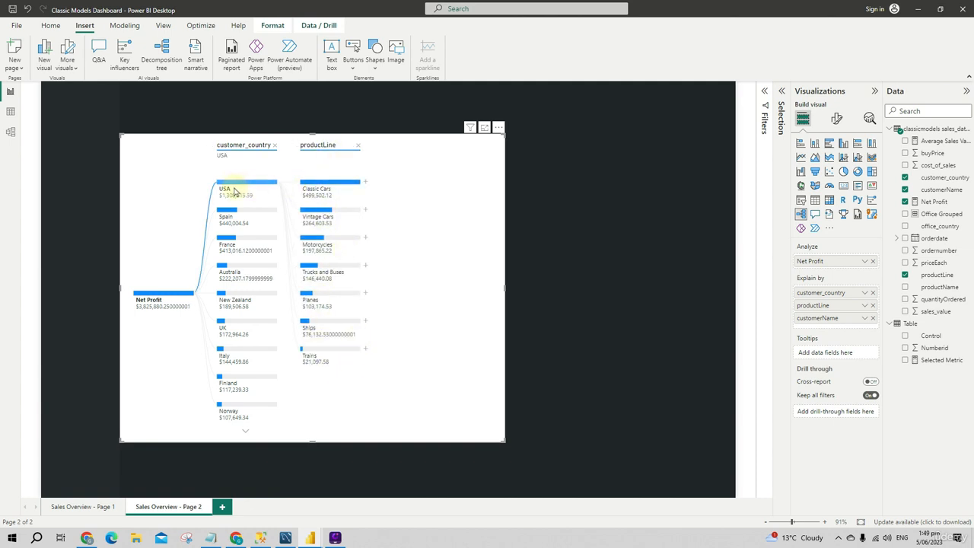
# Expand the Classic Cars node under USA with the High value AI split
pyautogui.moveTo(314, 191)
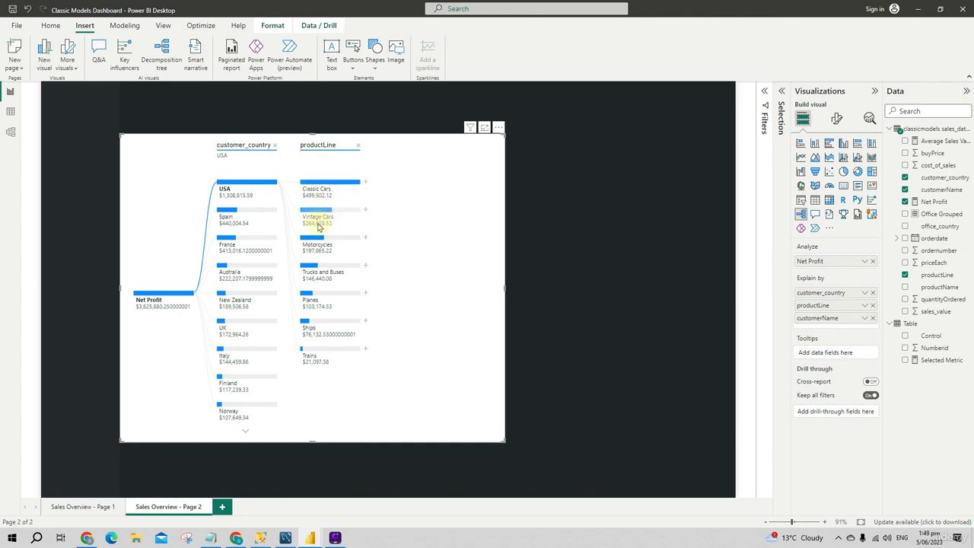
pyautogui.click(365, 182)
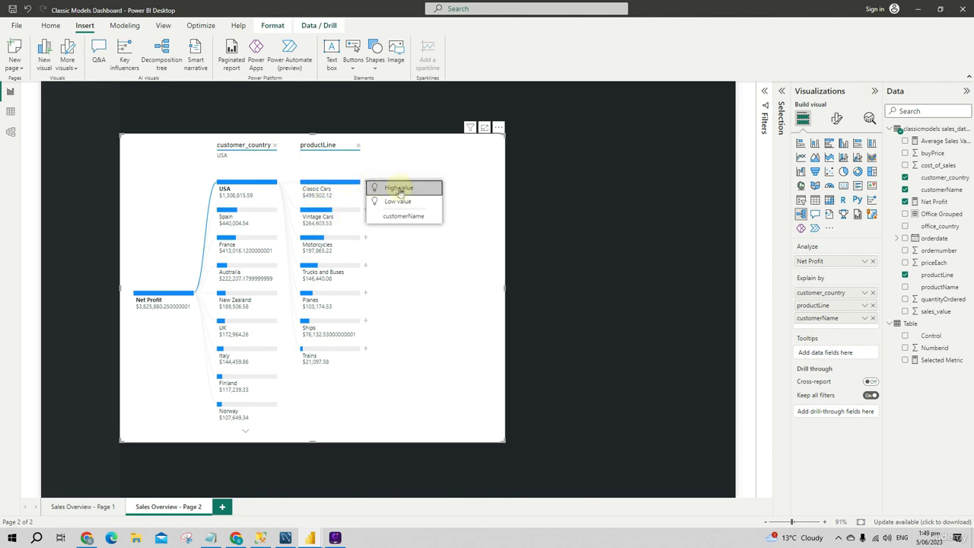
pyautogui.click(396, 188)
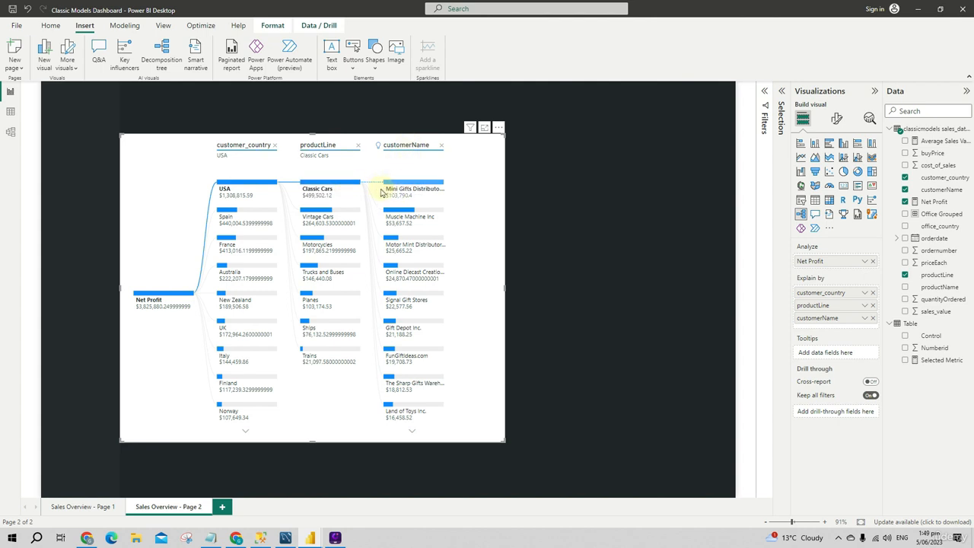
# Switch the tree's country path to France and finally to Australia to compare their product lines and customers
pyautogui.moveTo(413, 194)
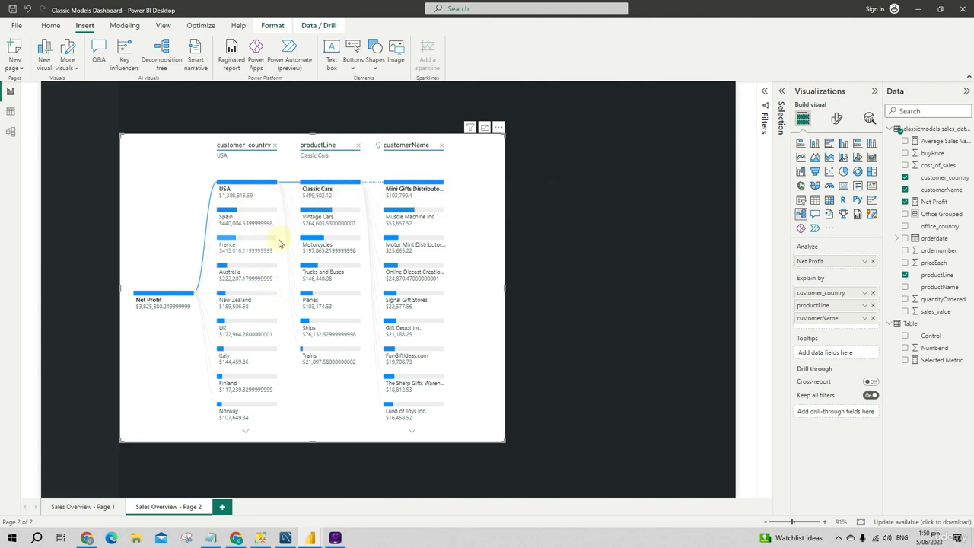
pyautogui.click(239, 246)
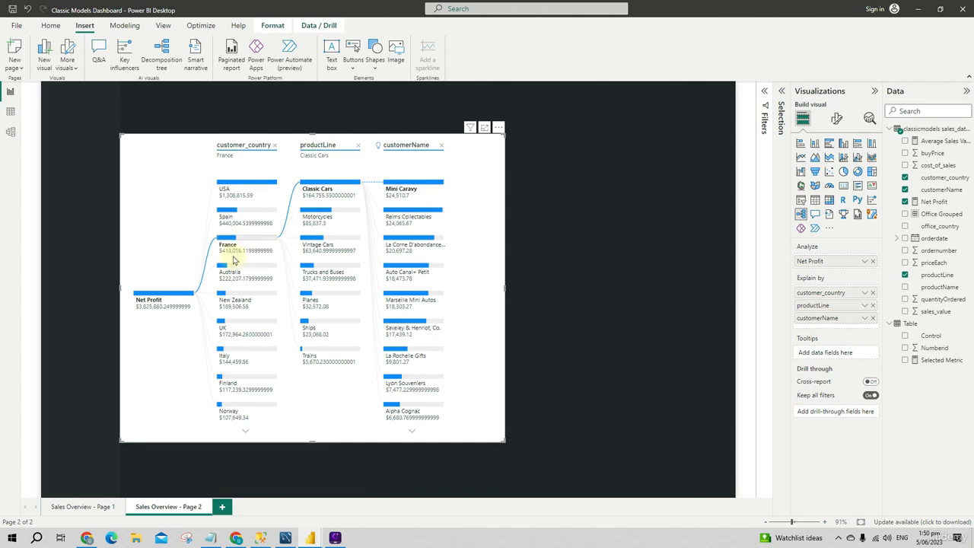
pyautogui.click(233, 270)
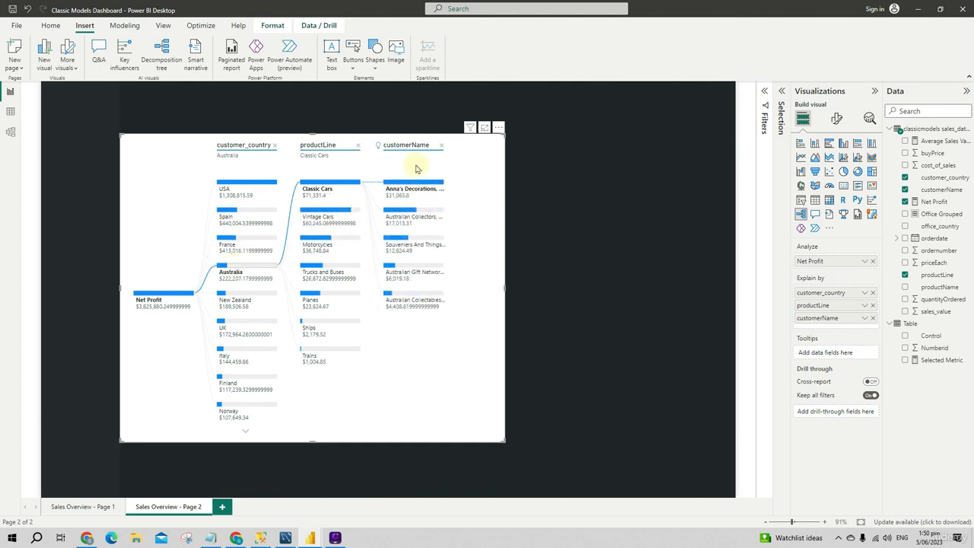
pyautogui.moveTo(409, 307)
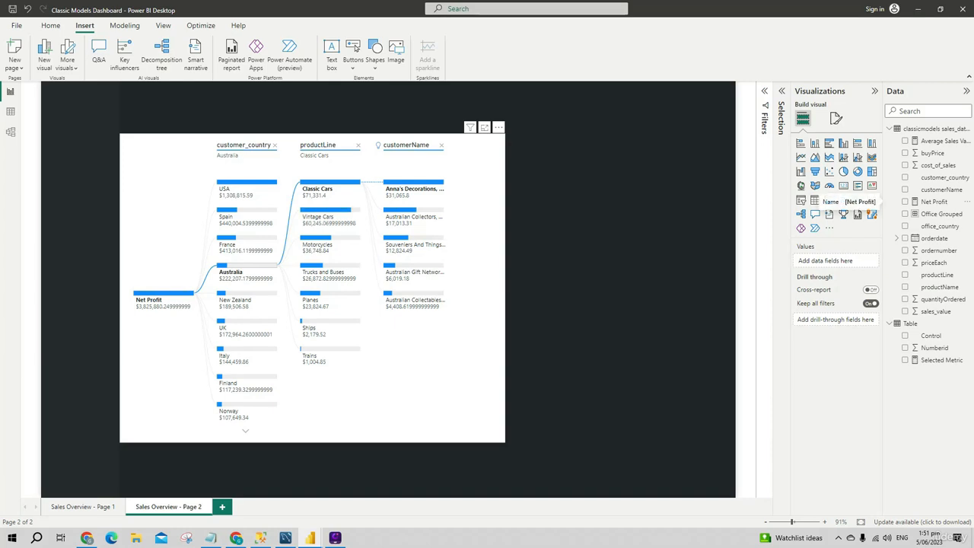
pyautogui.click(403, 398)
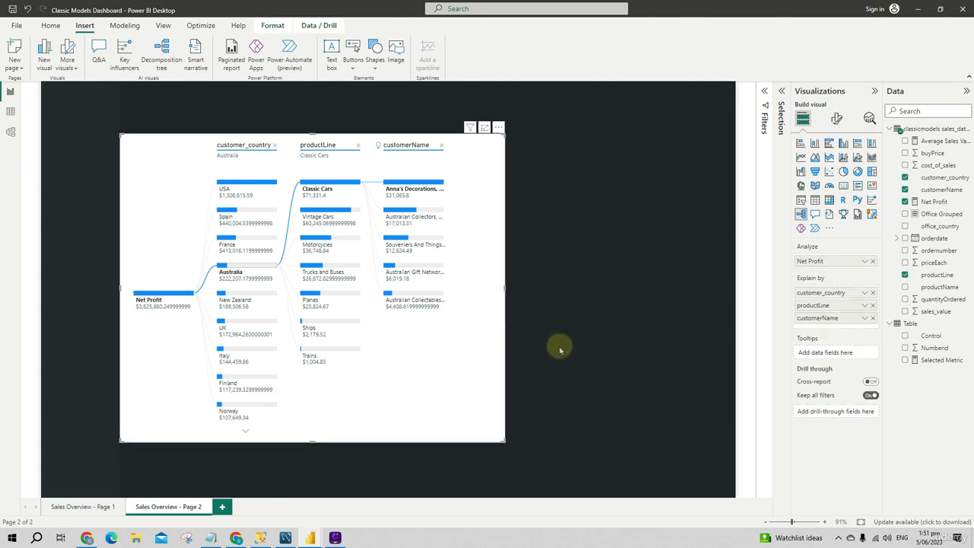
# Switch to Notepad, copy the canvas background colour code #212529, and return to the report
pyautogui.click(209, 538)
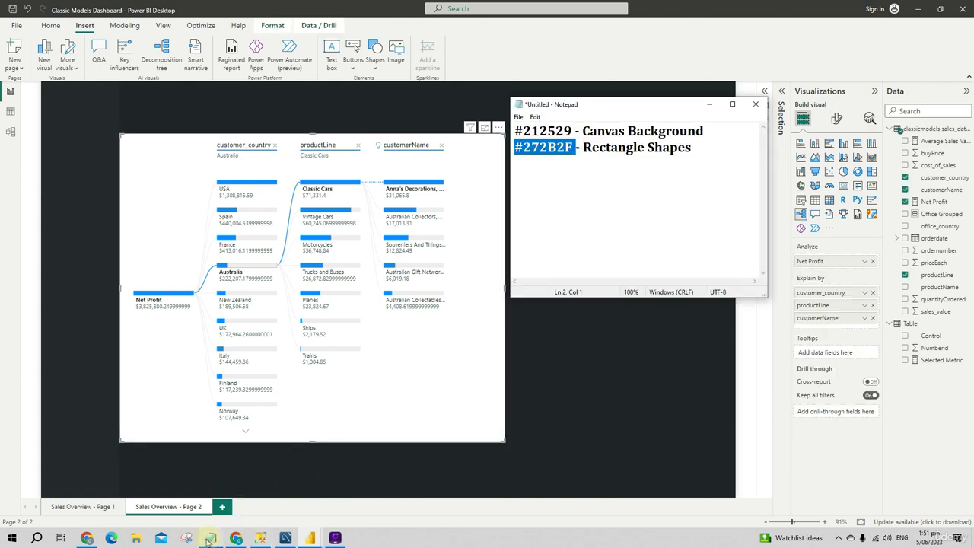
pyautogui.click(618, 133)
pyautogui.moveTo(572, 132); pyautogui.dragTo(460, 133)
pyautogui.hotkey('ctrl', 'c')
pyautogui.click(522, 131)
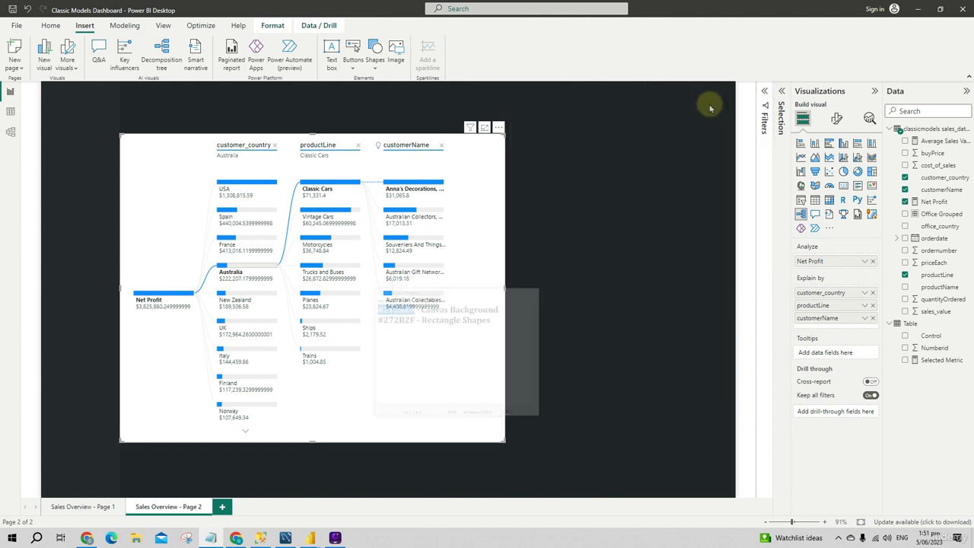
pyautogui.click(708, 104)
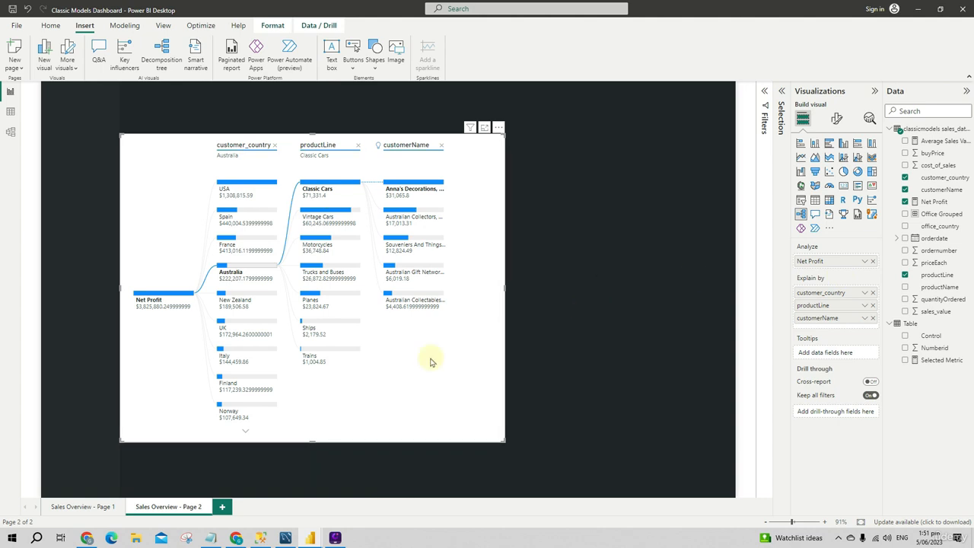
# Set the decomposition tree's overall background colour to #212529
pyautogui.click(836, 118)
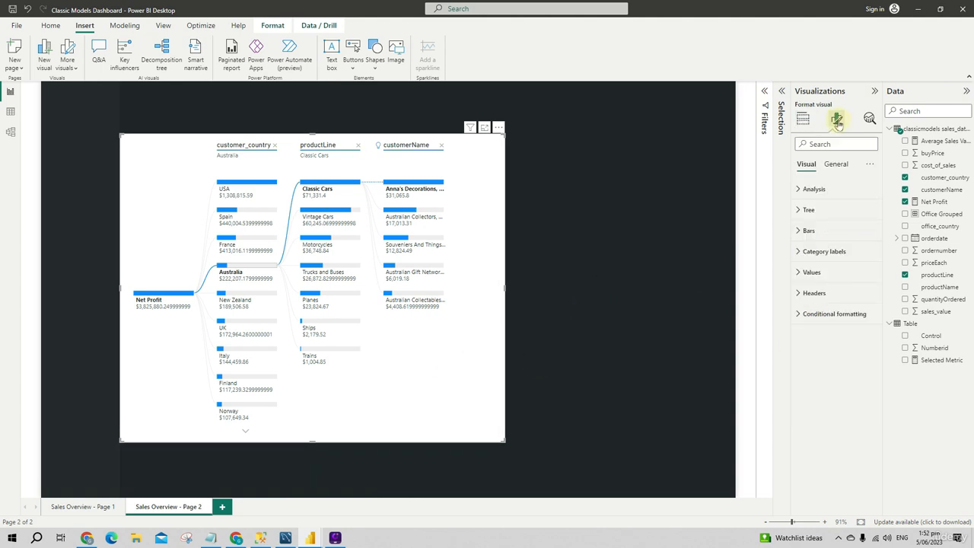
pyautogui.click(835, 163)
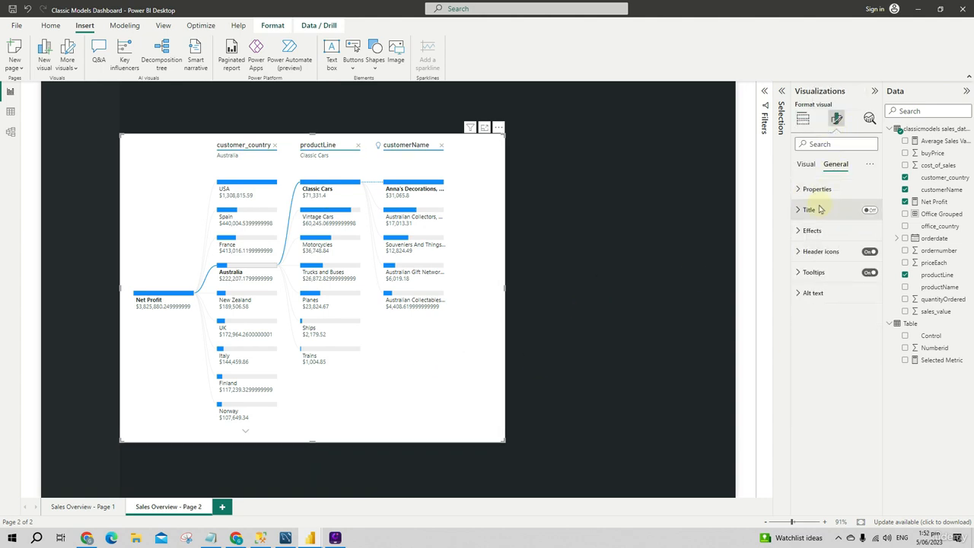
pyautogui.click(814, 232)
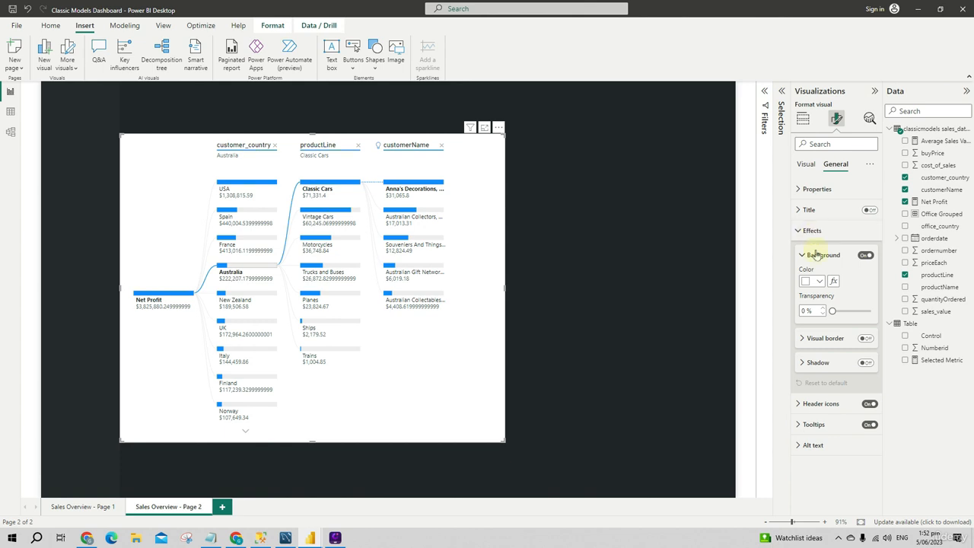
pyautogui.click(813, 282)
pyautogui.click(836, 456)
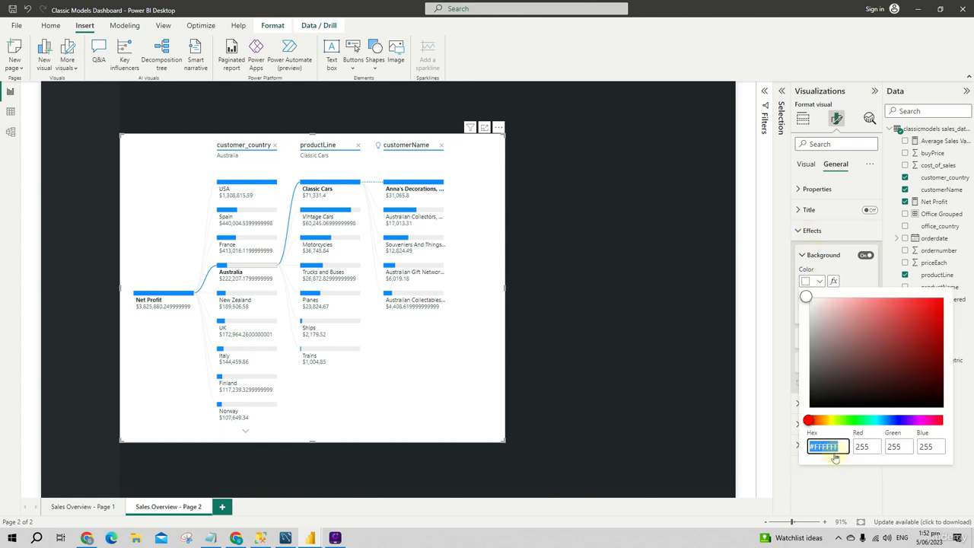
pyautogui.hotkey('ctrl', 'v')
pyautogui.press('Return')
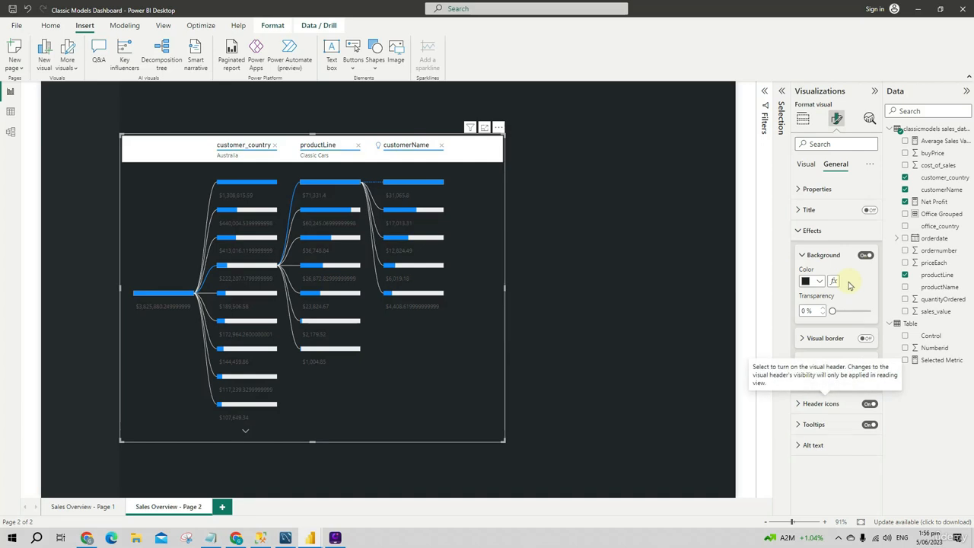
# Set the decomposition tree's background colour to white and turn its background off
pyautogui.click(865, 257)
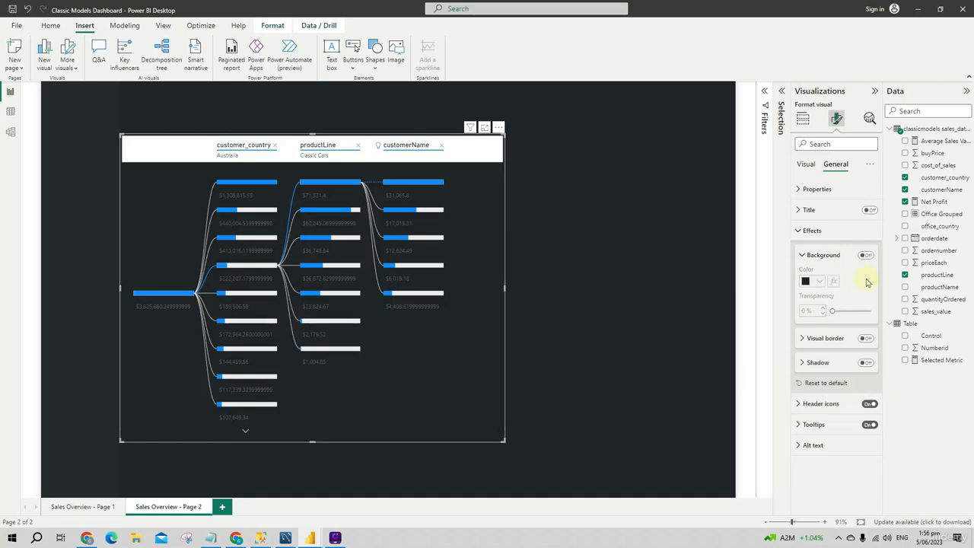
pyautogui.click(865, 256)
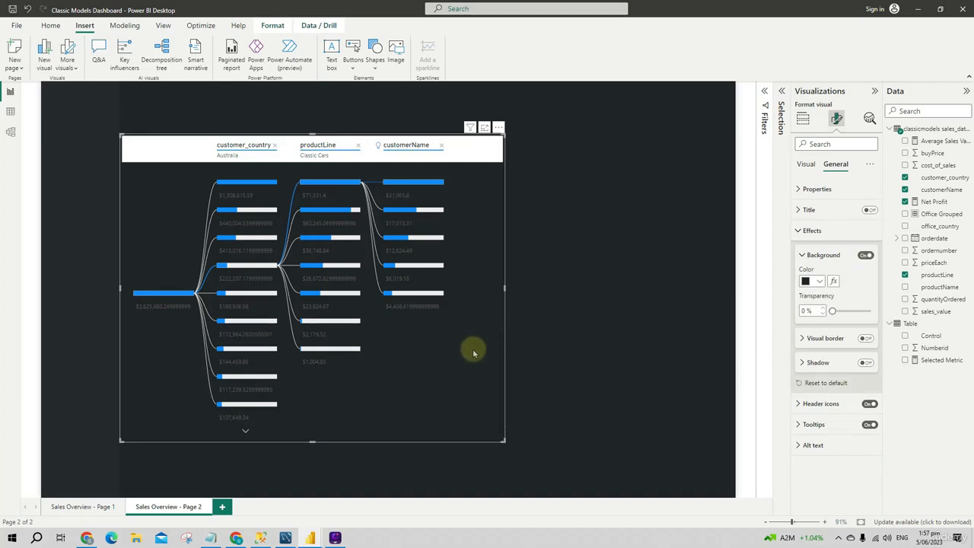
pyautogui.click(816, 282)
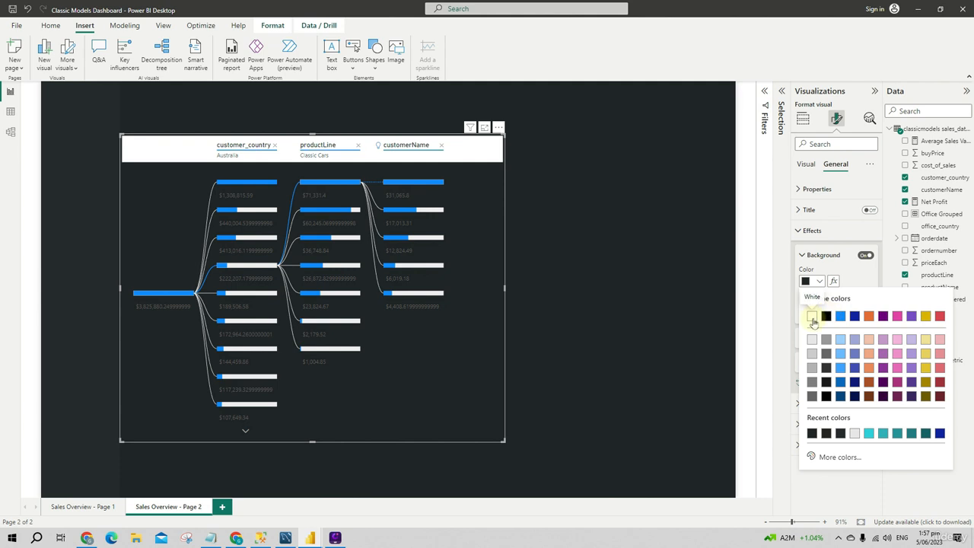
pyautogui.click(811, 317)
pyautogui.click(865, 256)
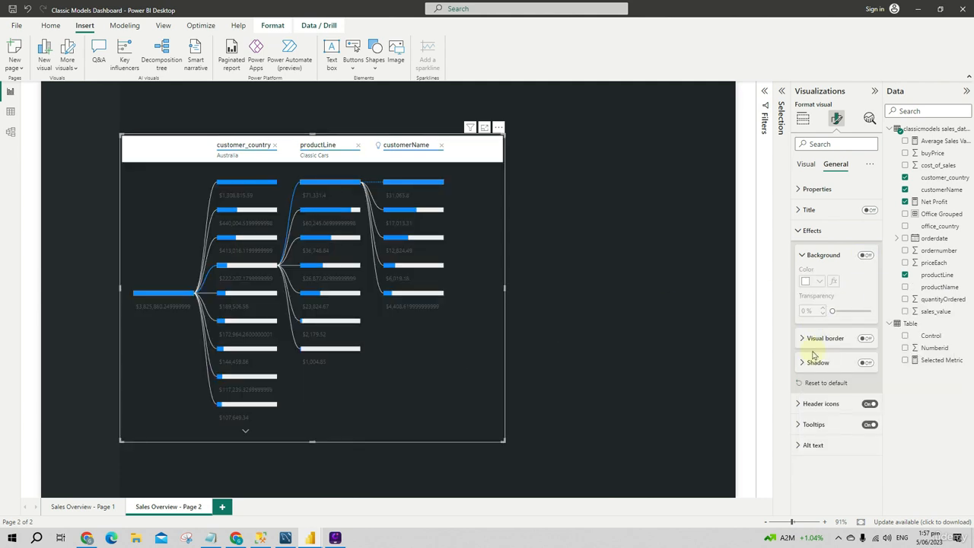
pyautogui.click(527, 401)
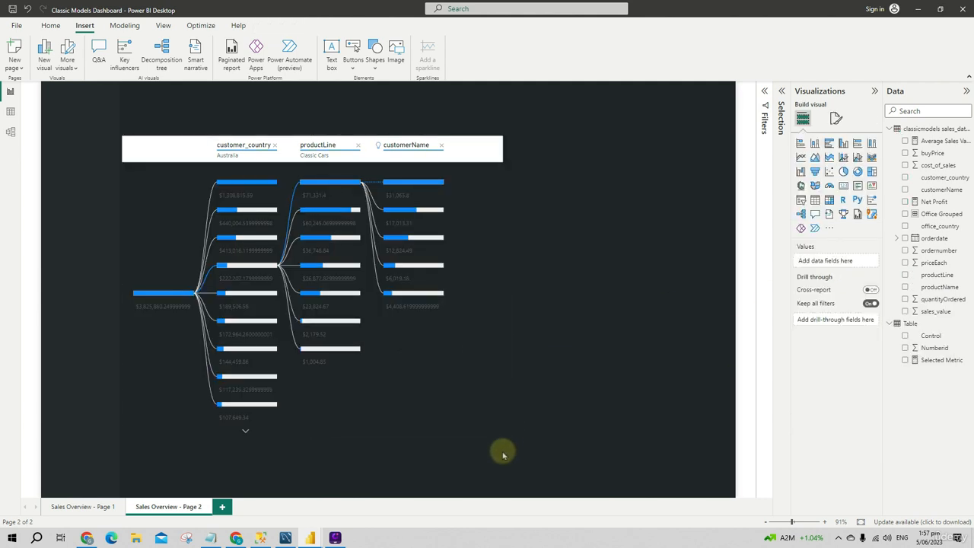
# Give the decomposition tree's headers a #212529 background and set their title colour to White, 10% darker
pyautogui.click(433, 401)
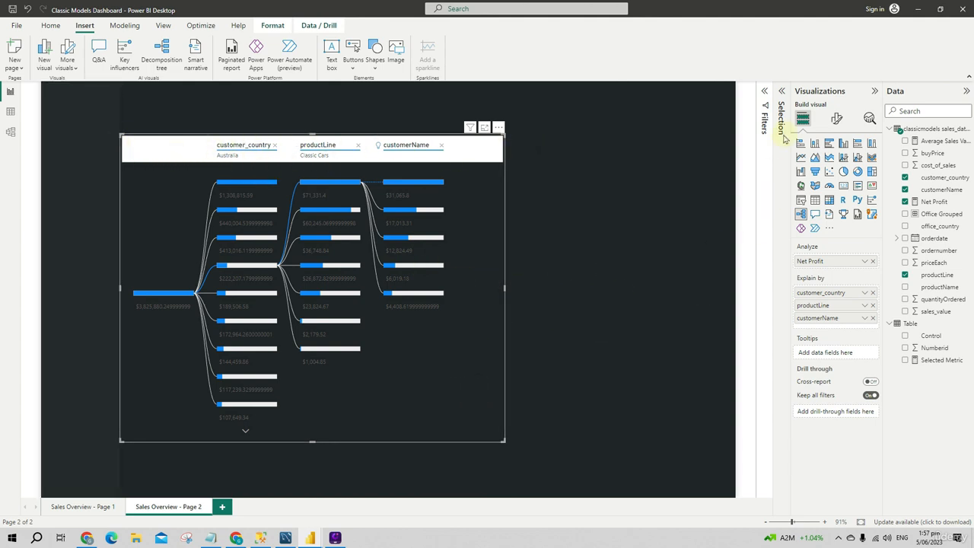
pyautogui.click(836, 118)
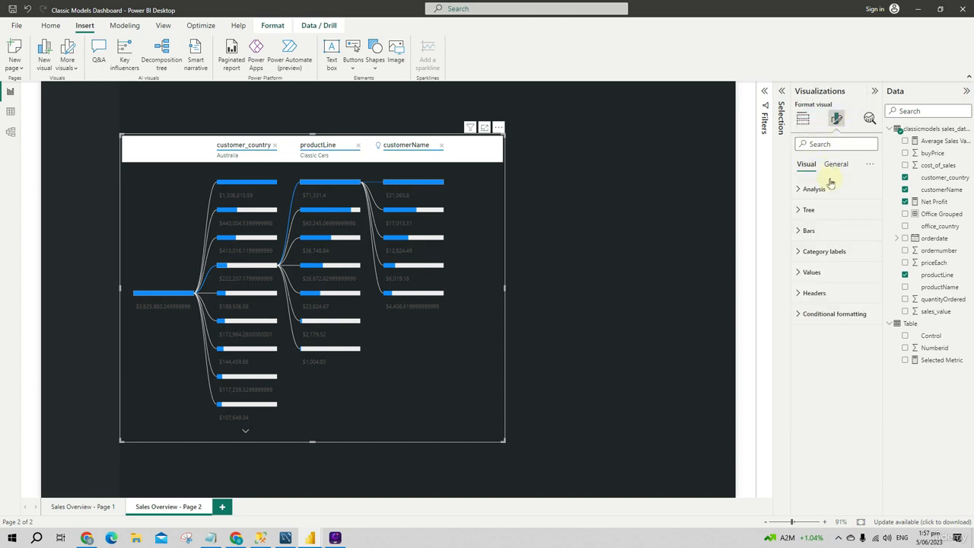
pyautogui.click(800, 293)
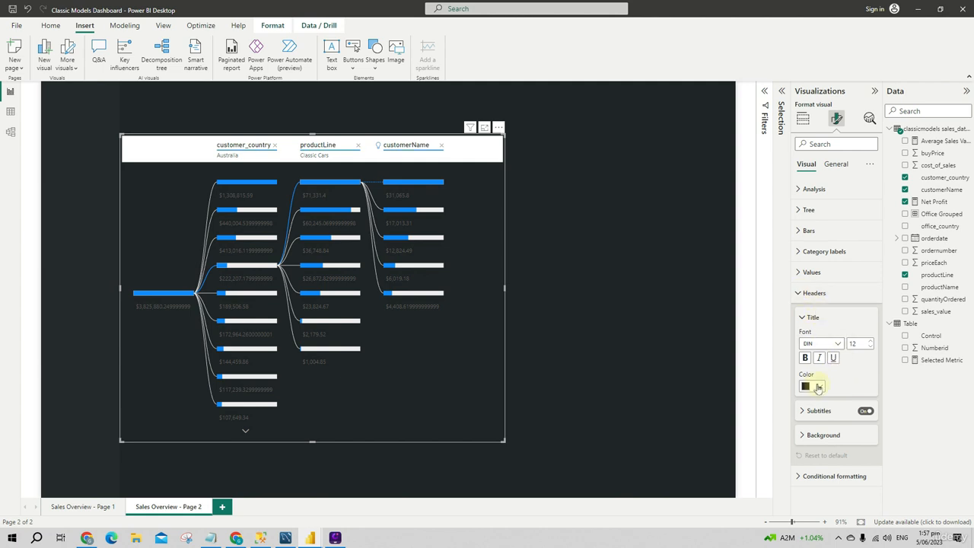
pyautogui.click(821, 437)
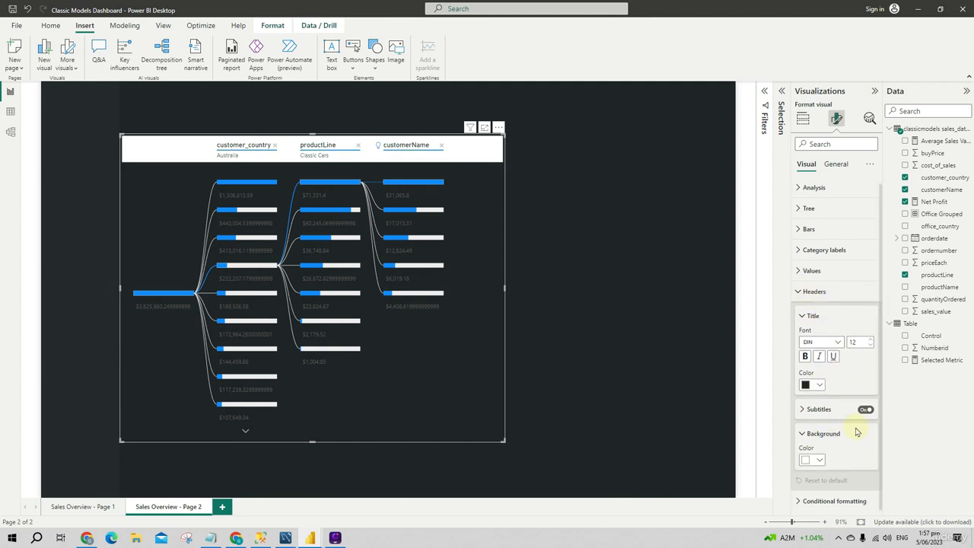
pyautogui.click(814, 461)
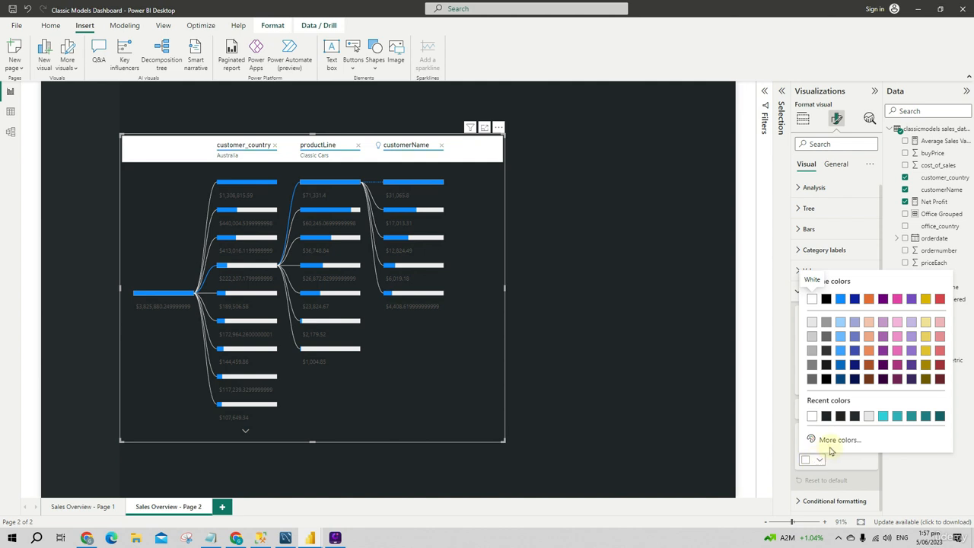
pyautogui.click(818, 463)
pyautogui.click(839, 440)
pyautogui.click(837, 429)
pyautogui.moveTo(837, 429); pyautogui.dragTo(791, 433)
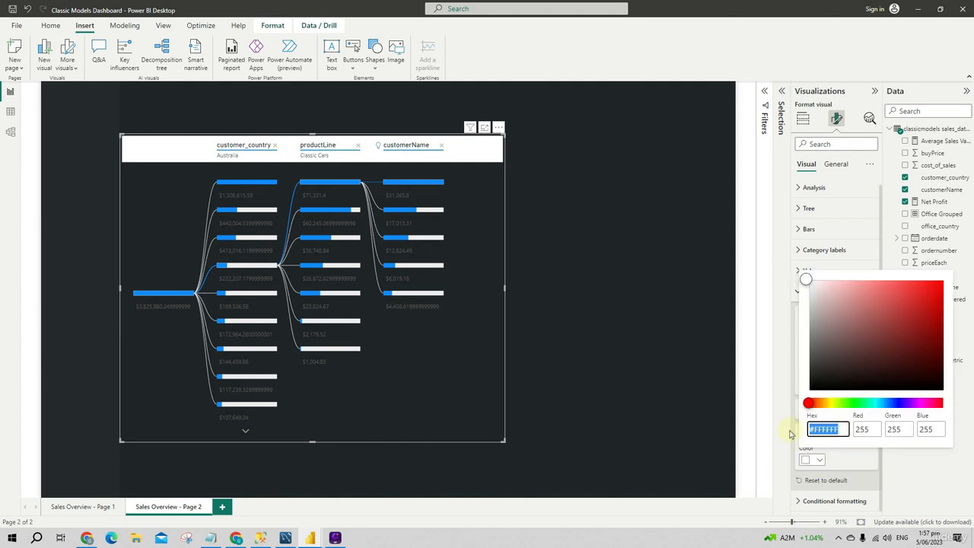
pyautogui.write('#212529')
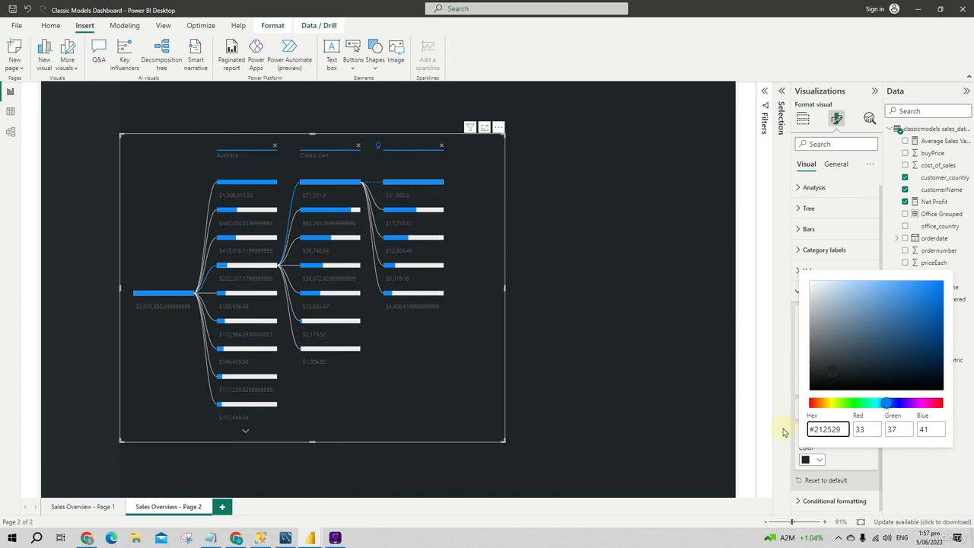
pyautogui.click(638, 390)
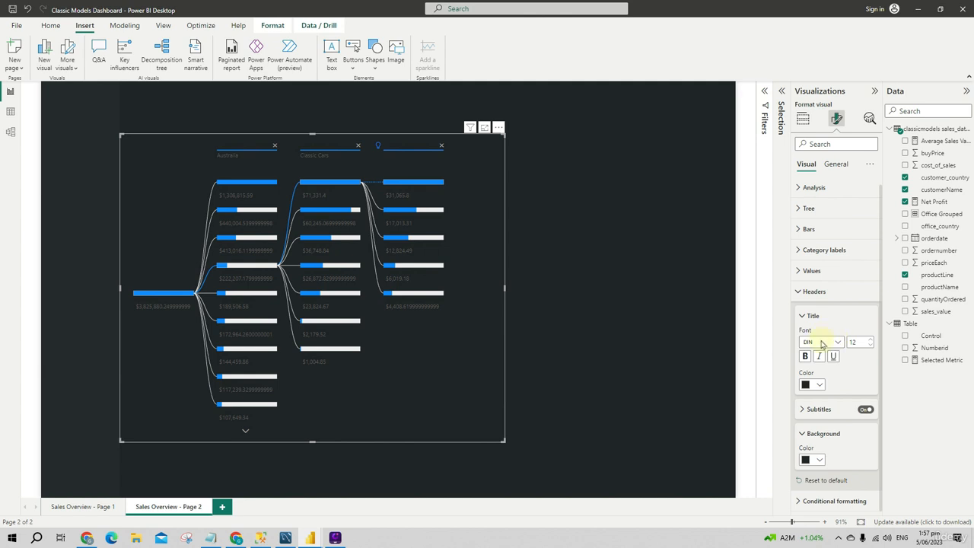
pyautogui.click(808, 386)
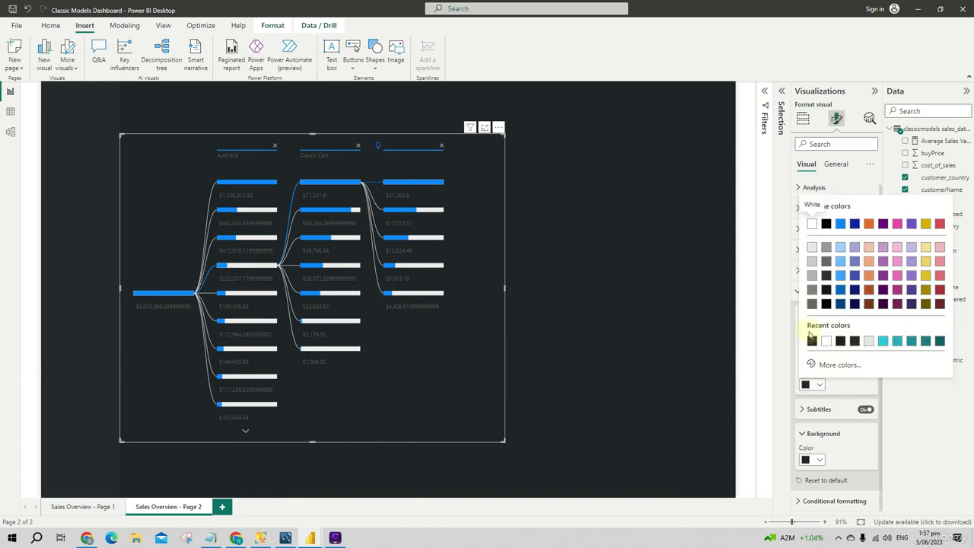
pyautogui.click(812, 249)
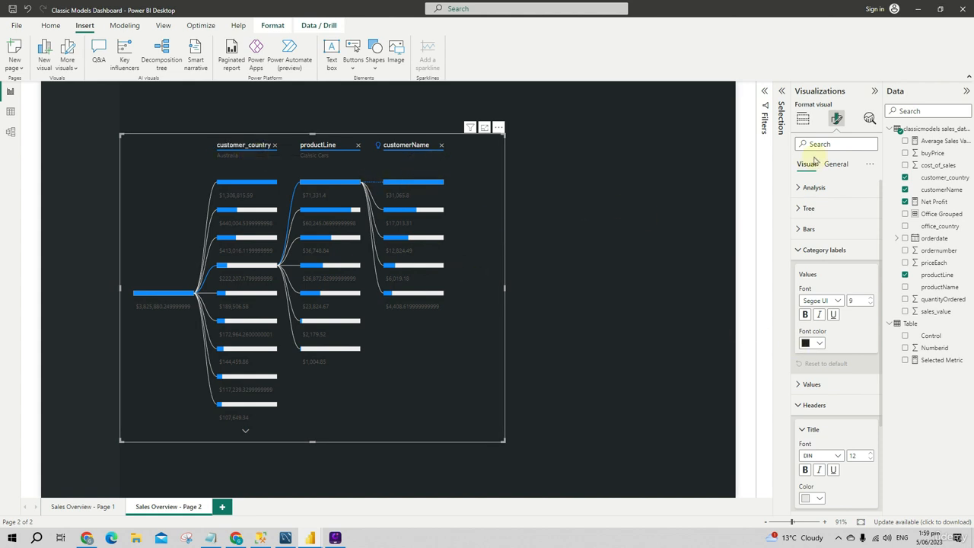
# Rename the customer_country field to Customer Country for this visual
pyautogui.click(804, 119)
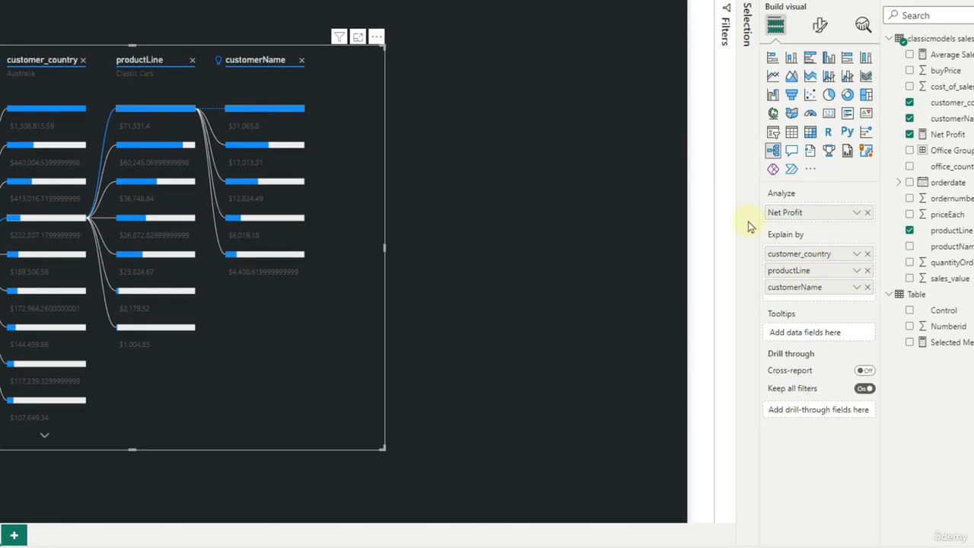
pyautogui.click(856, 253)
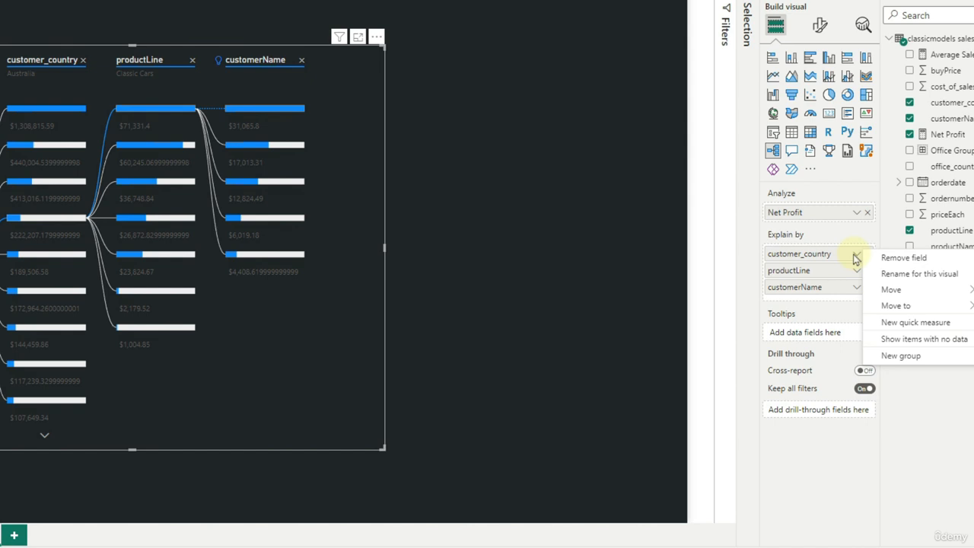
pyautogui.click(910, 276)
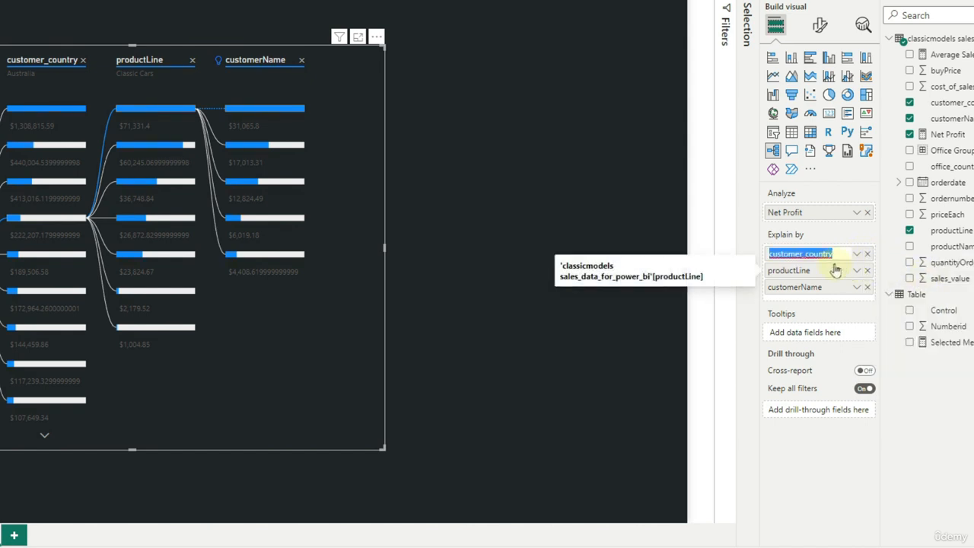
pyautogui.write('C')
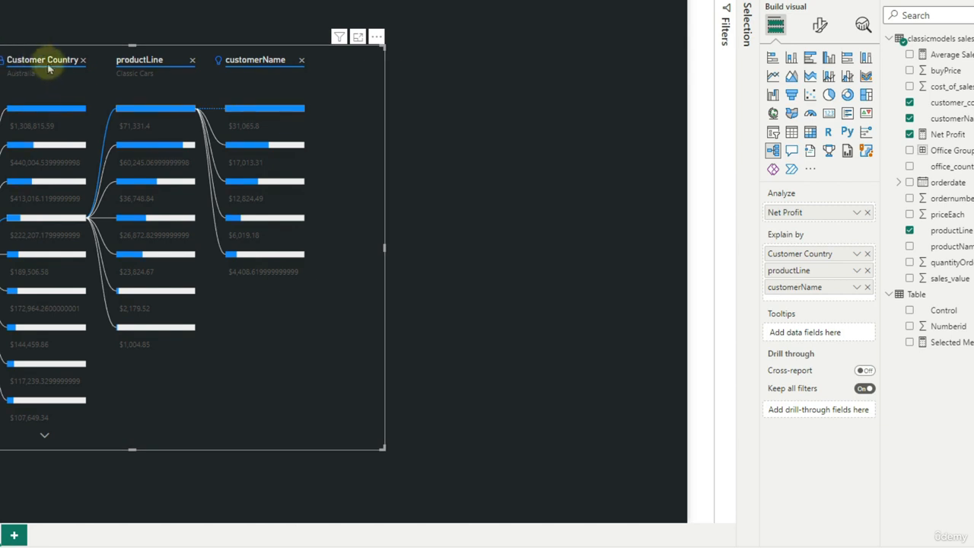
# Rename the productLine field to Product Line for this visual
pyautogui.click(857, 270)
pyautogui.click(900, 293)
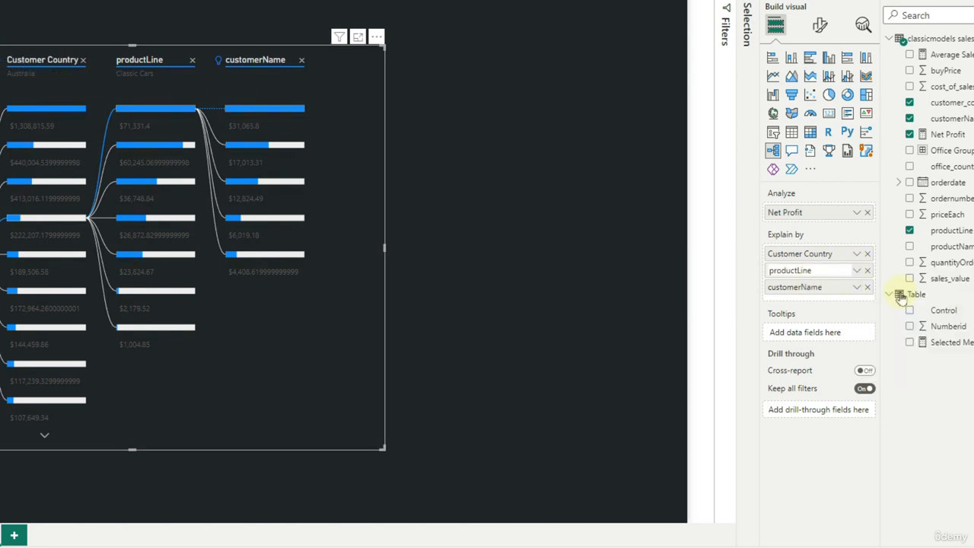
pyautogui.write('P')
pyautogui.press('Return')
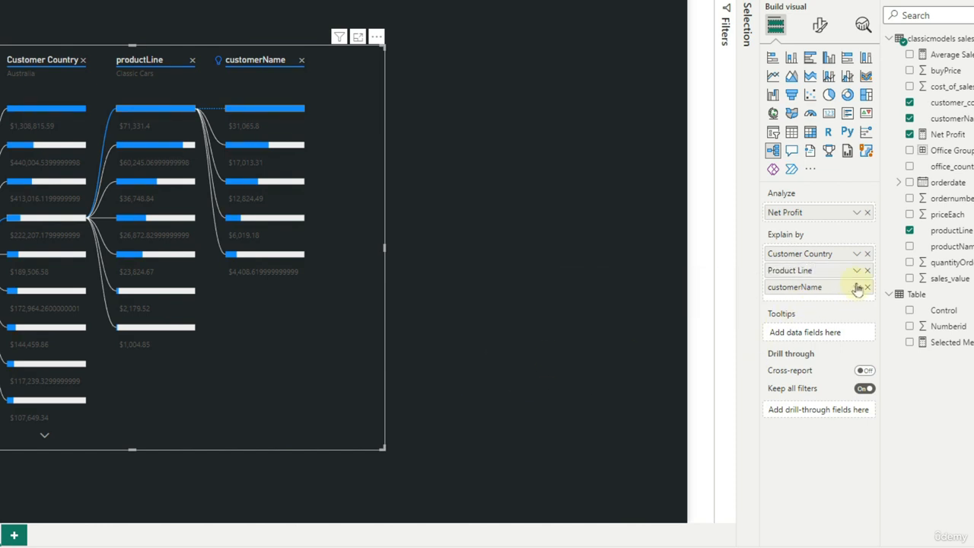
# Try to rename the customerName field in the tree's Explain by fields
pyautogui.click(858, 289)
pyautogui.click(887, 308)
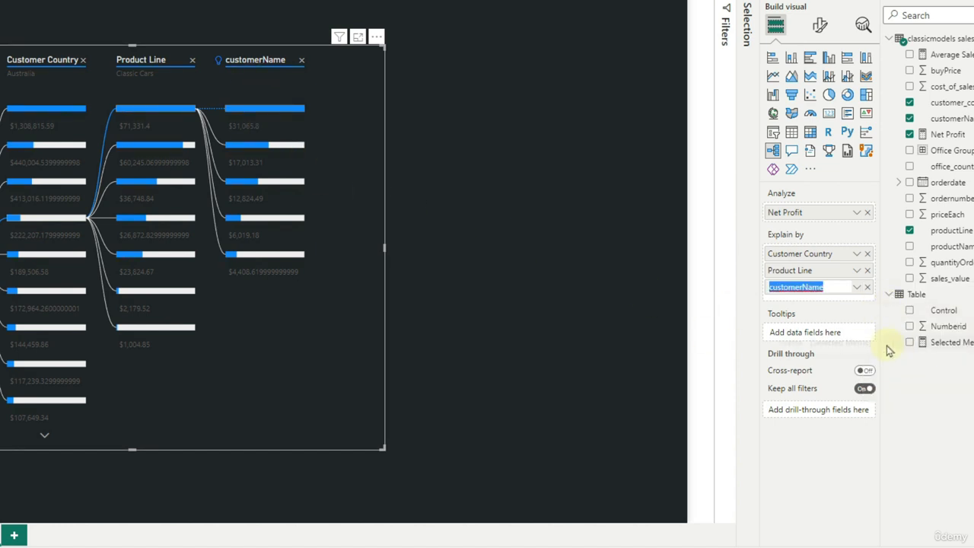
pyautogui.write('Custo')
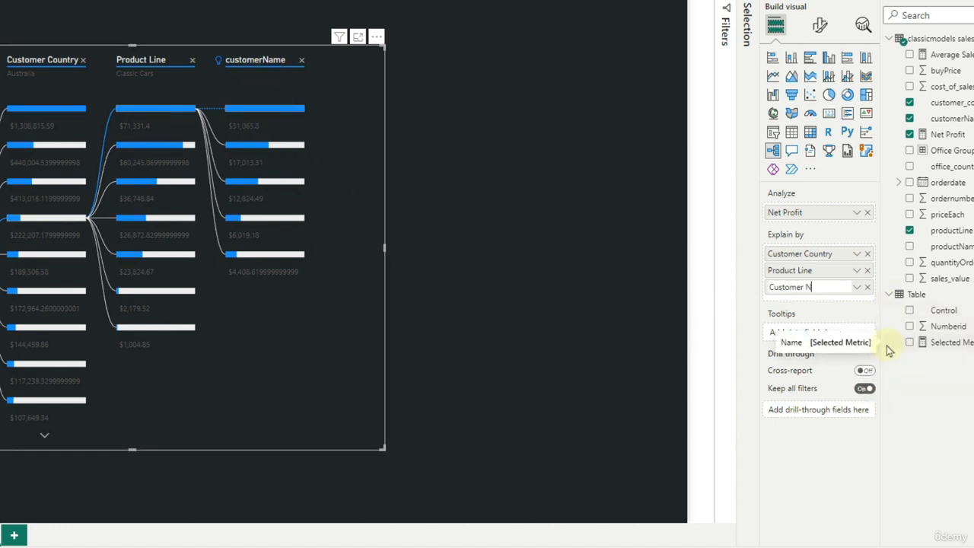
pyautogui.click(450, 315)
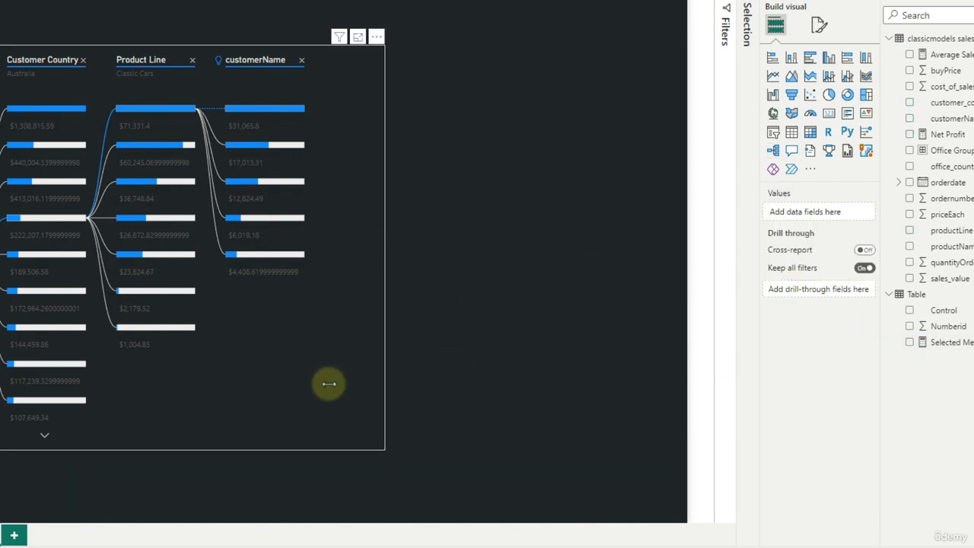
pyautogui.click(819, 25)
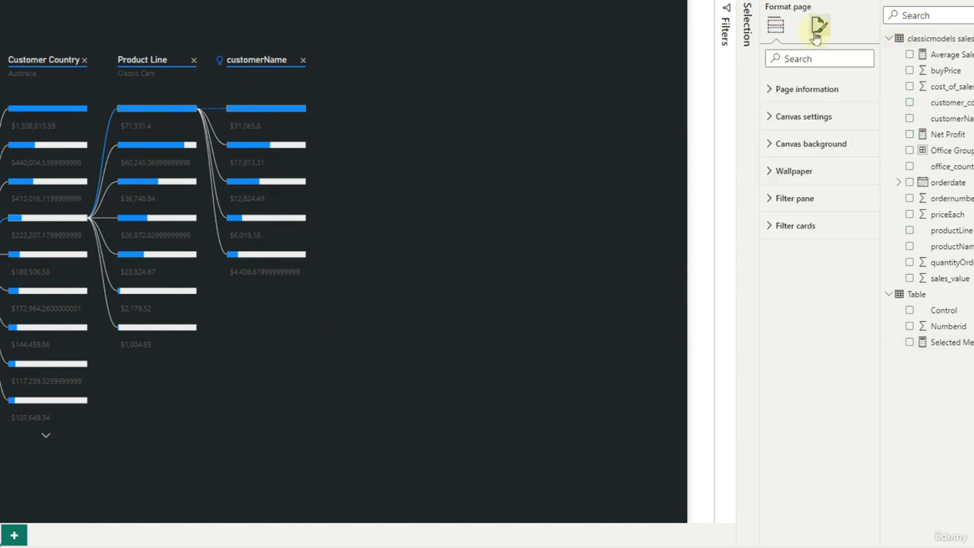
# Rename the tree's customerName field to Customer Name for this visual
pyautogui.click(275, 338)
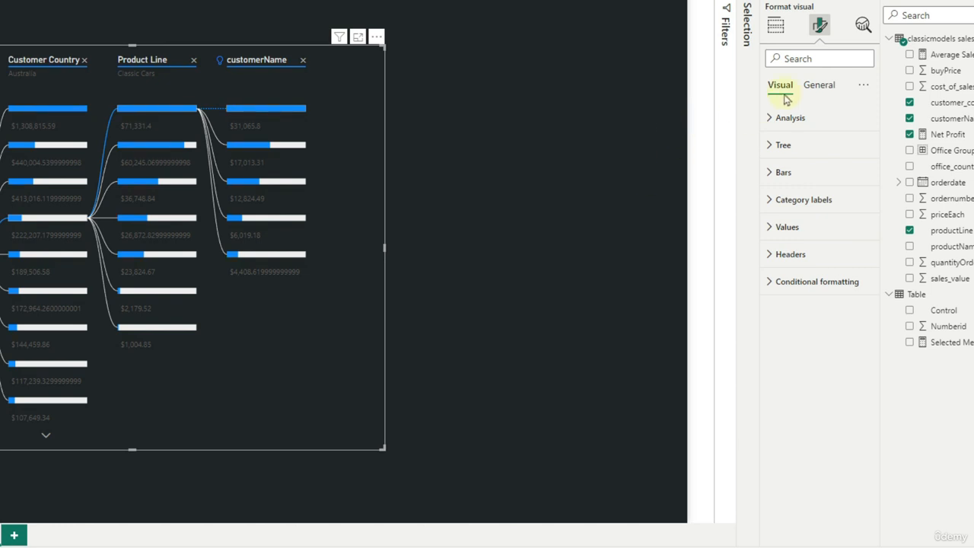
pyautogui.click(775, 25)
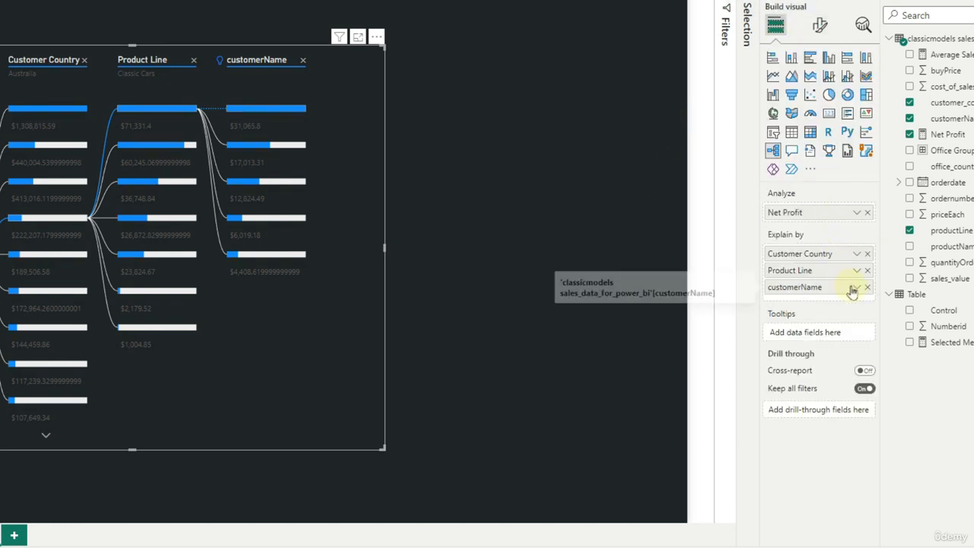
pyautogui.click(856, 287)
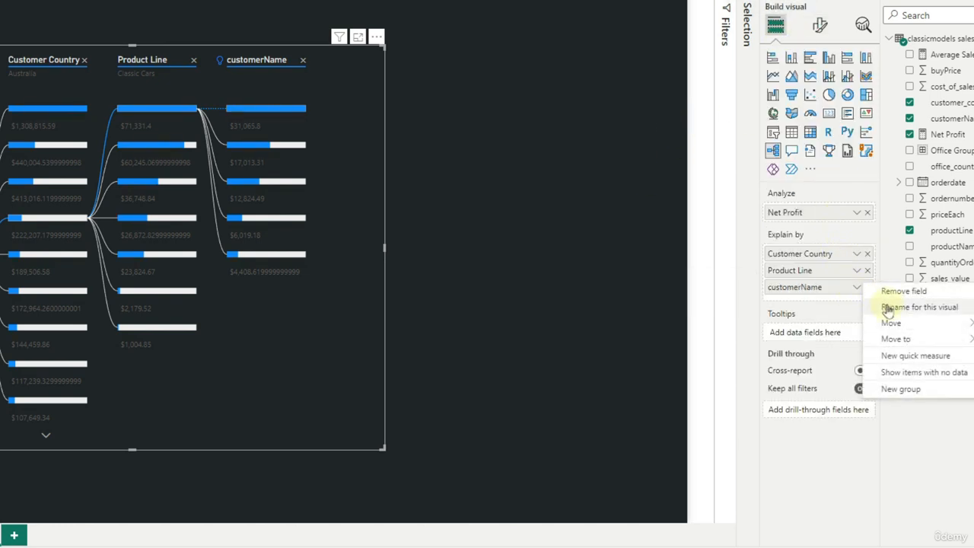
pyautogui.click(887, 307)
pyautogui.write('C')
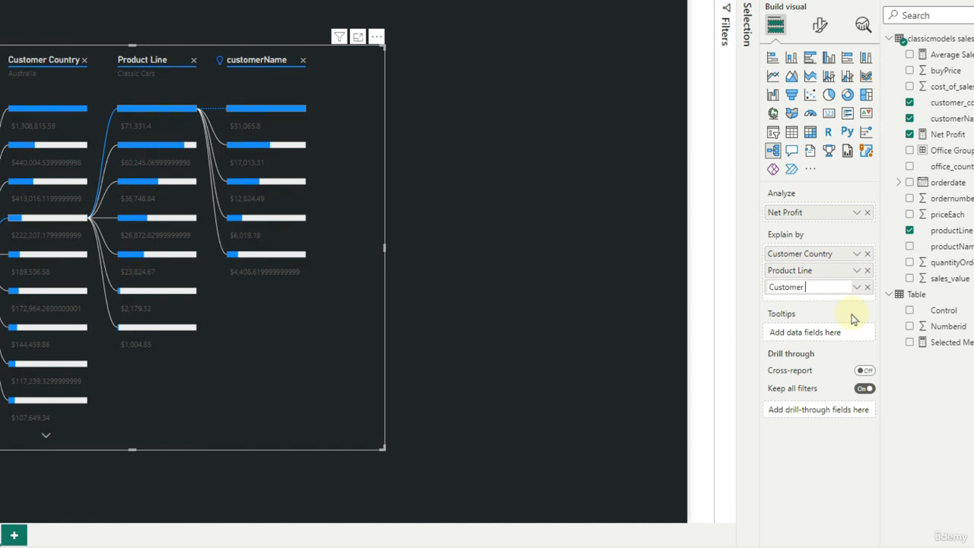
pyautogui.write('ustomer Name')
pyautogui.press('Return')
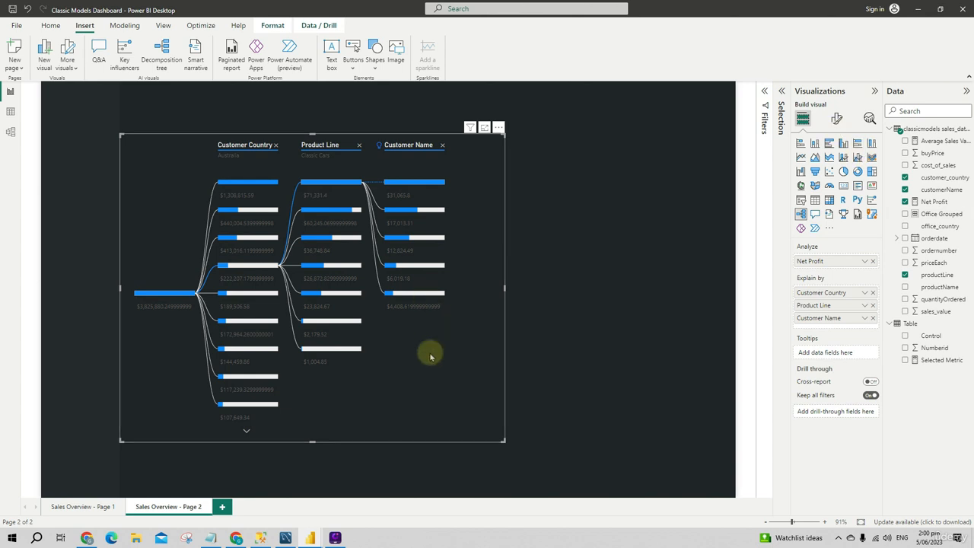
# Set the font color of the decomposition tree's header subtitles to light grey
pyautogui.click(836, 118)
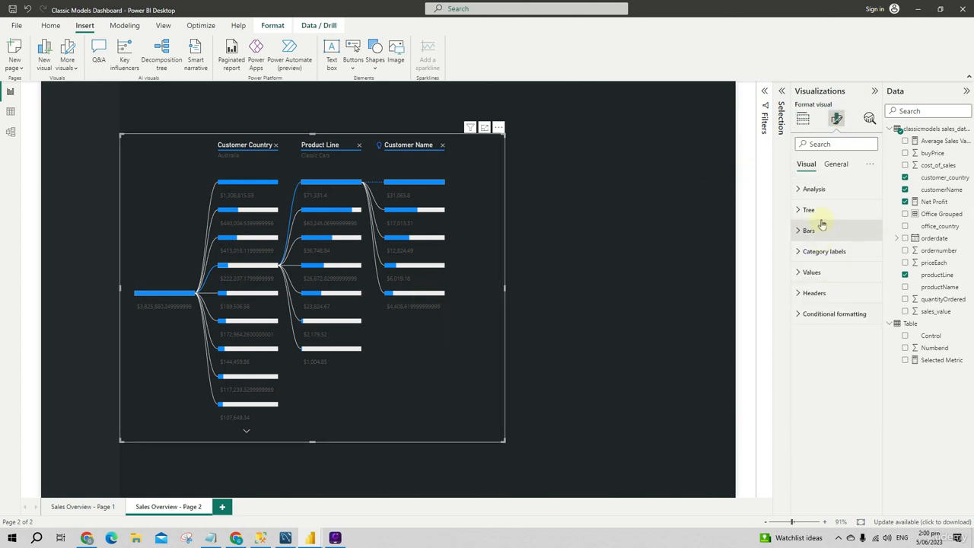
pyautogui.click(815, 292)
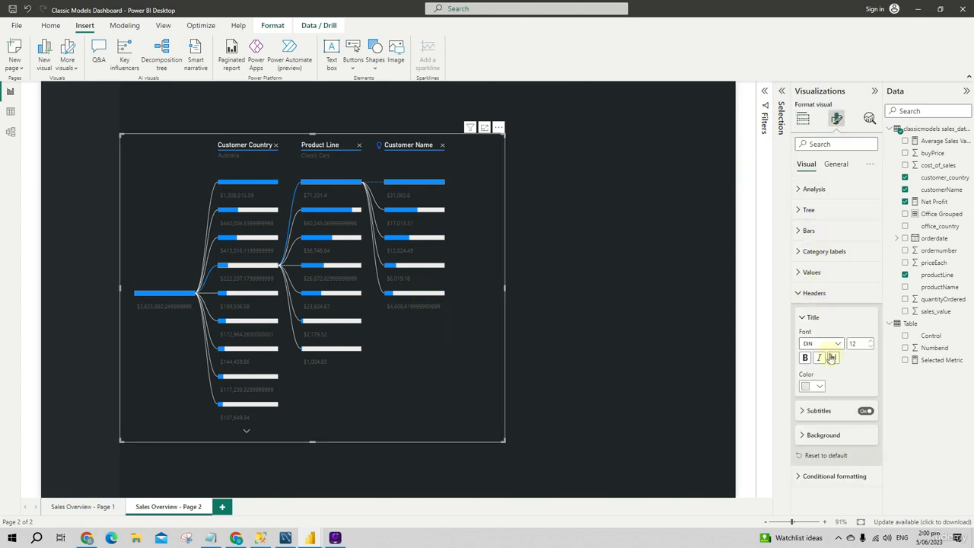
pyautogui.click(818, 411)
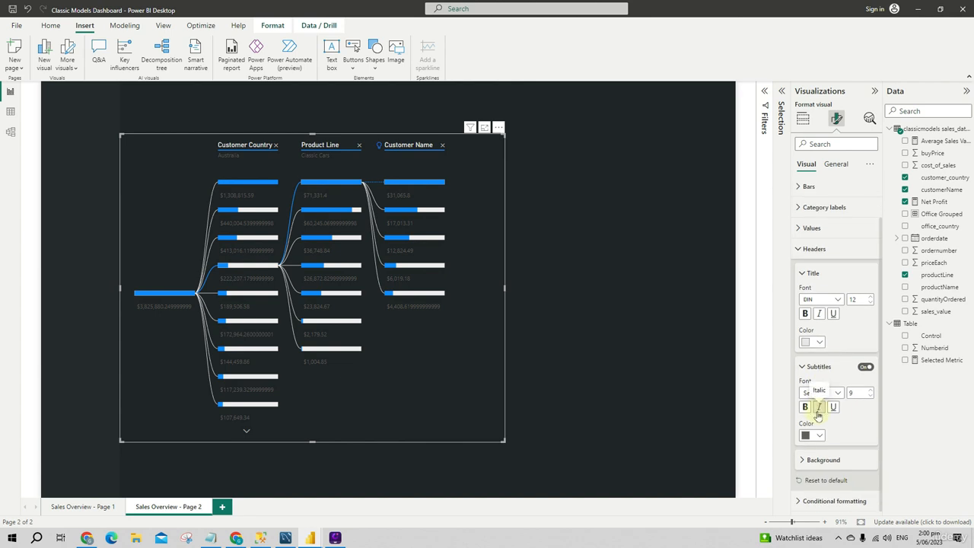
pyautogui.click(813, 432)
pyautogui.click(812, 298)
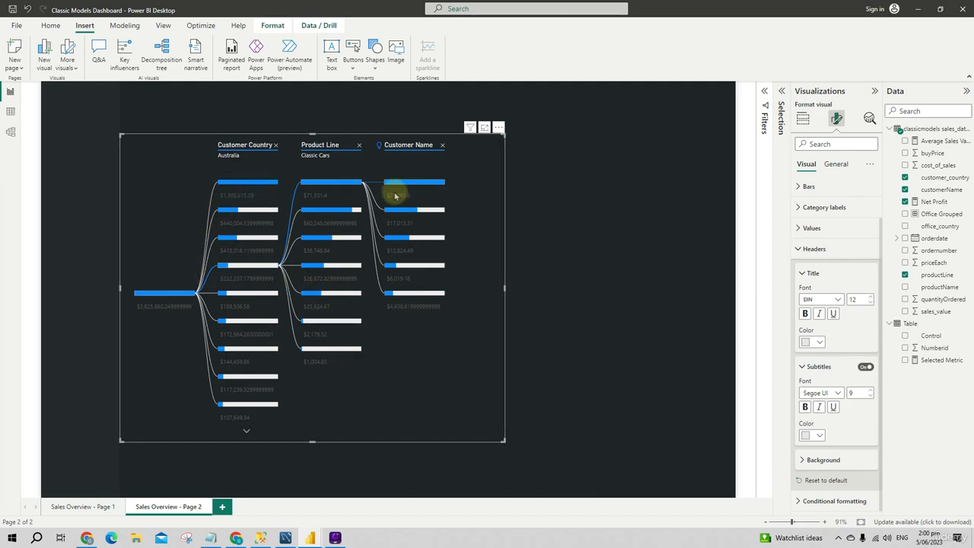
# Set the decomposition tree's positive bar color to teal #2FB0B7 and its negative bar color to red
pyautogui.click(86, 509)
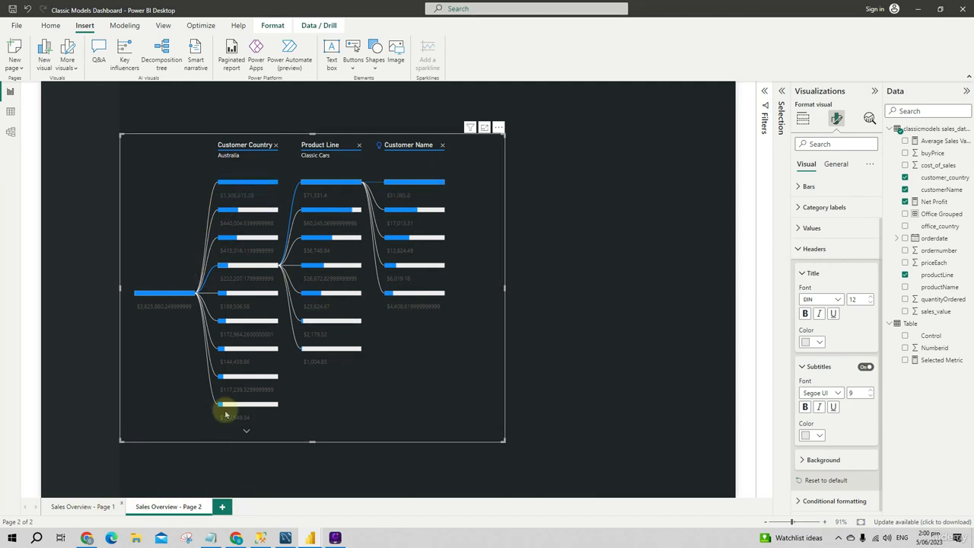
pyautogui.click(160, 506)
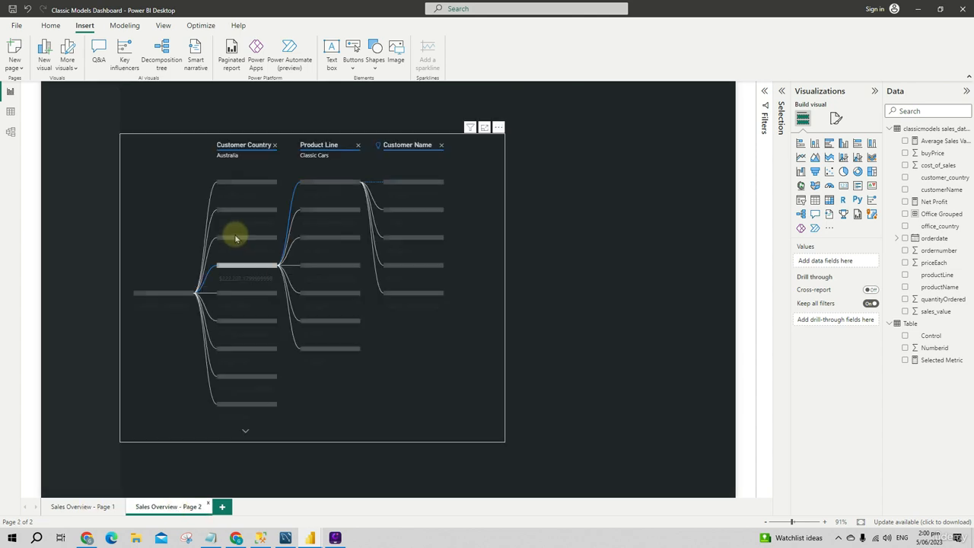
pyautogui.click(419, 366)
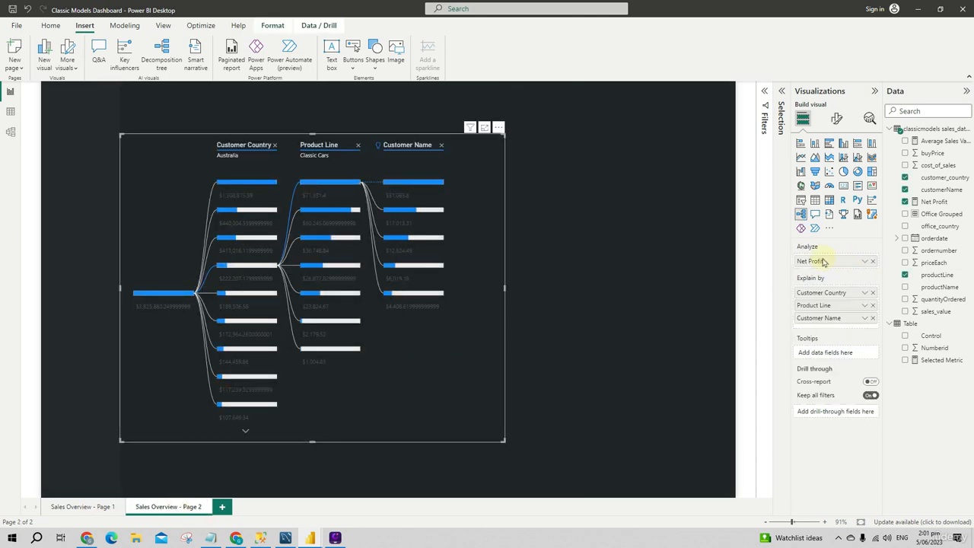
pyautogui.click(836, 118)
pyautogui.click(806, 230)
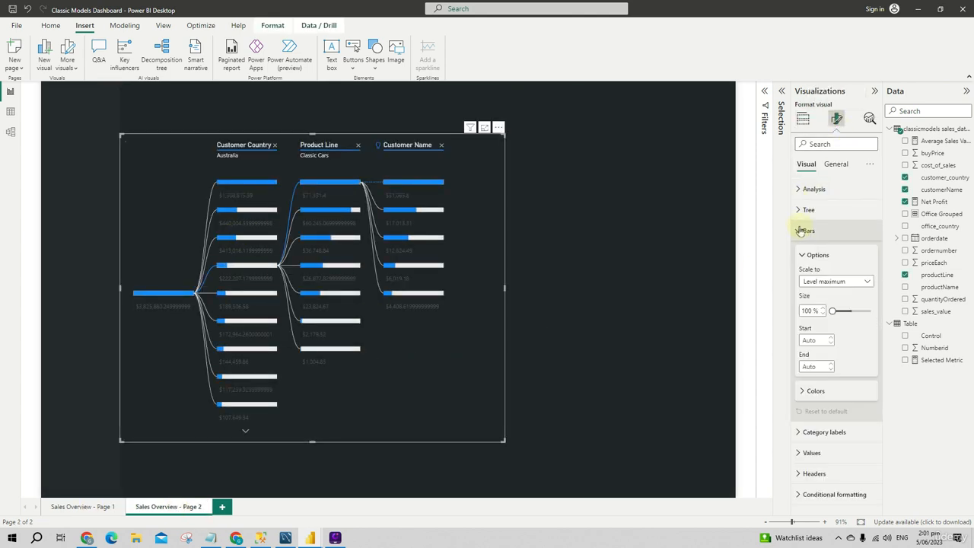
pyautogui.click(815, 390)
pyautogui.scroll(-3, 815, 392)
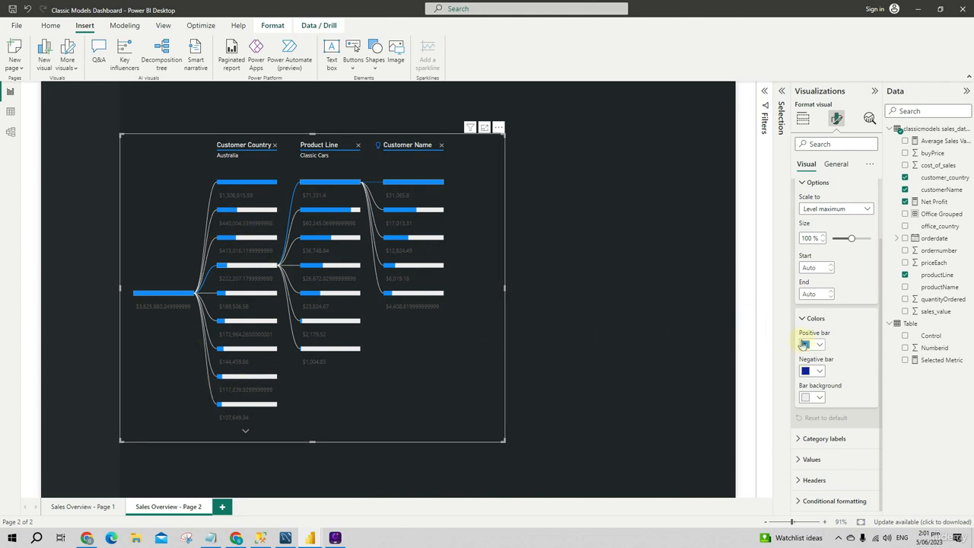
pyautogui.click(804, 345)
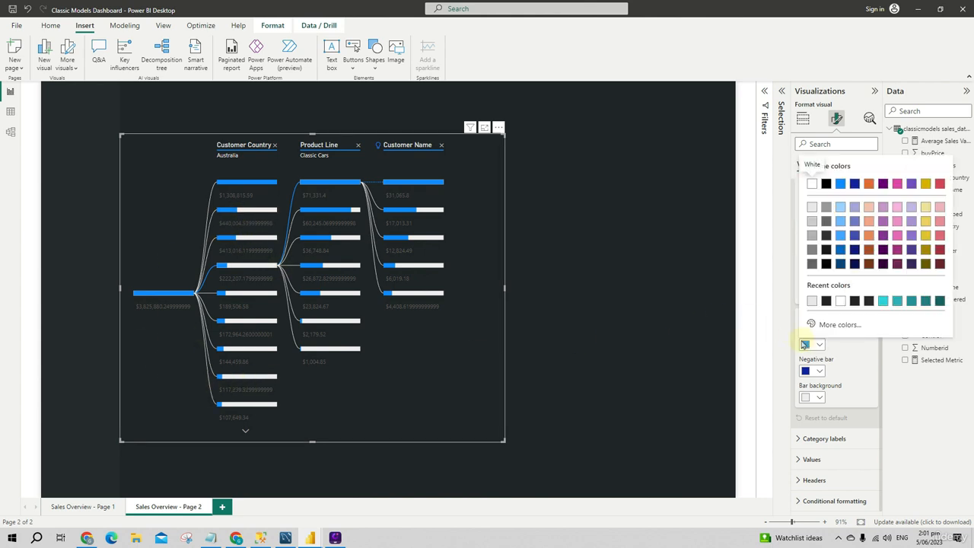
pyautogui.click(897, 302)
pyautogui.click(818, 372)
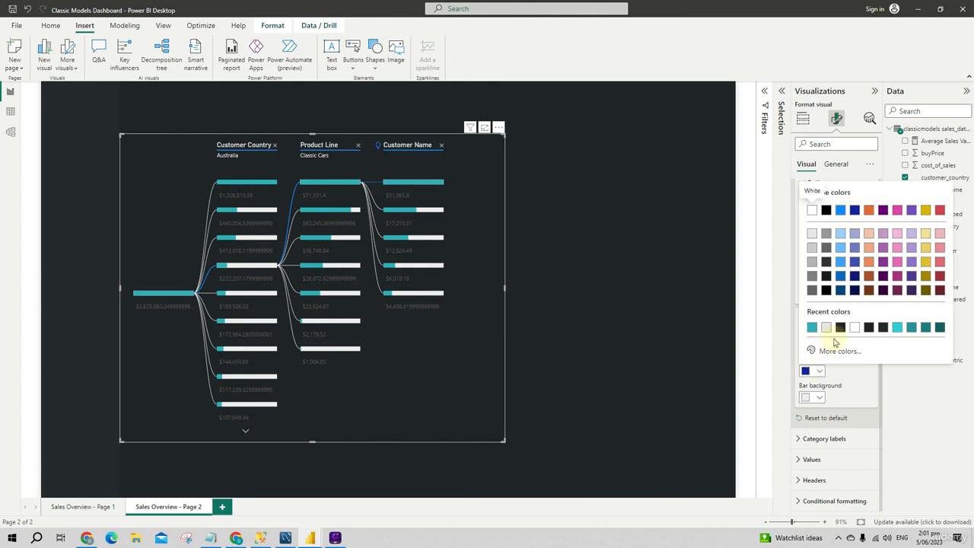
pyautogui.click(940, 212)
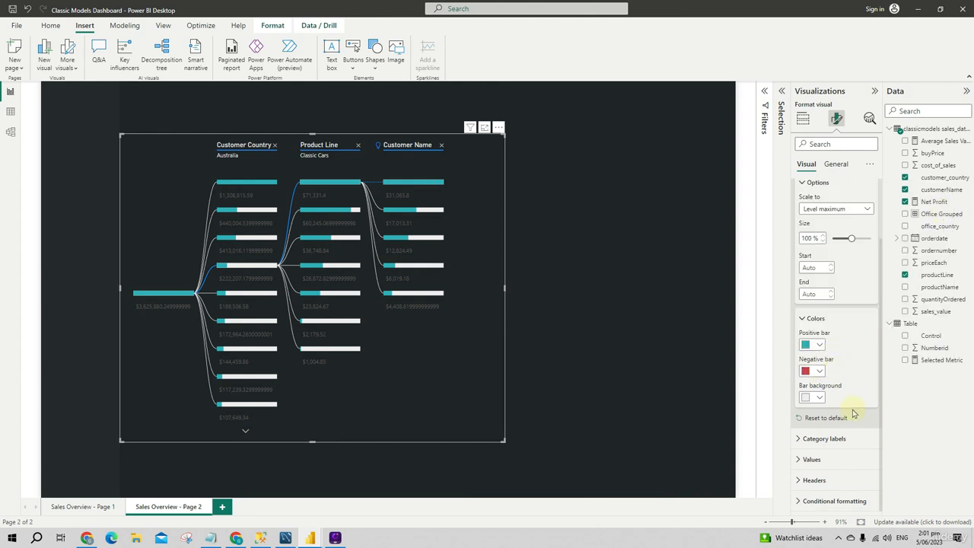
# Set the tree's bar background to the custom dark color #212529
pyautogui.click(808, 397)
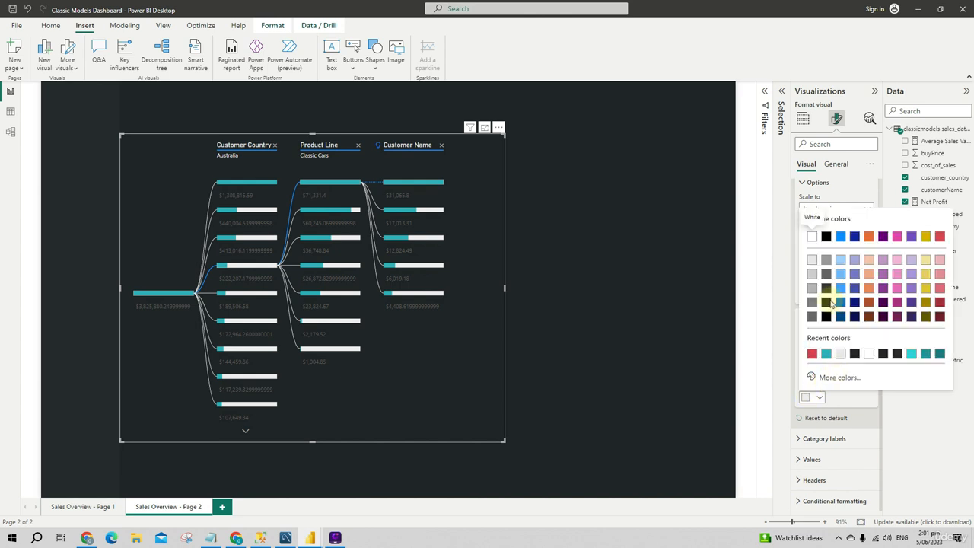
pyautogui.click(837, 377)
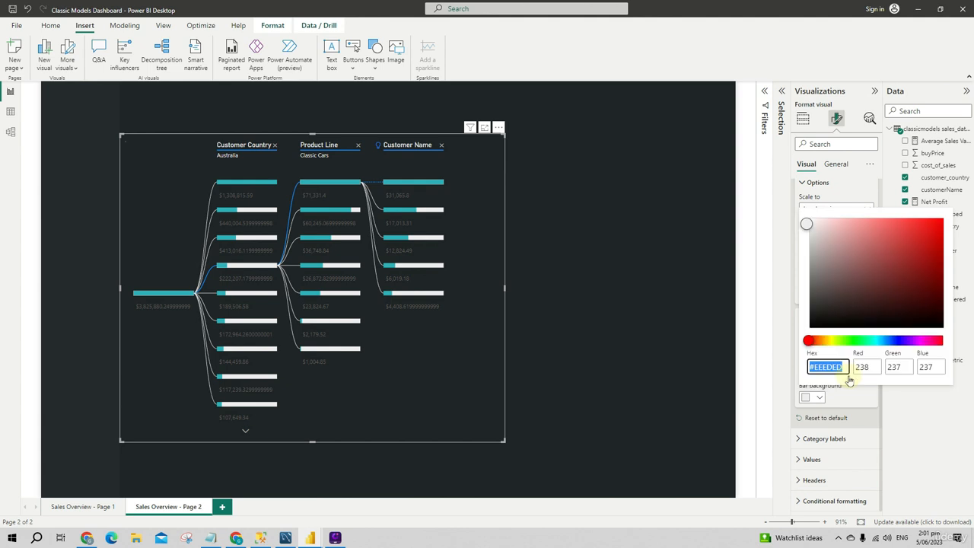
pyautogui.write('#212529')
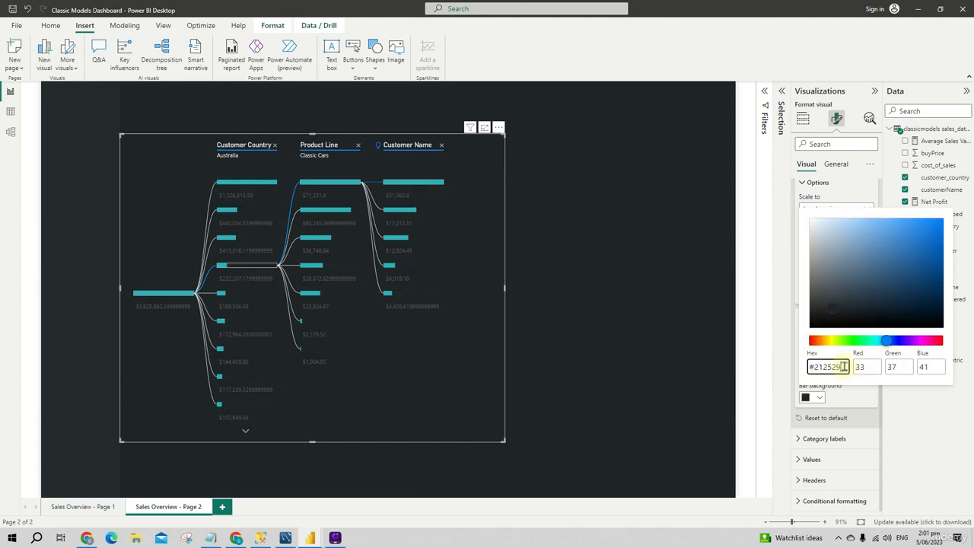
pyautogui.click(655, 374)
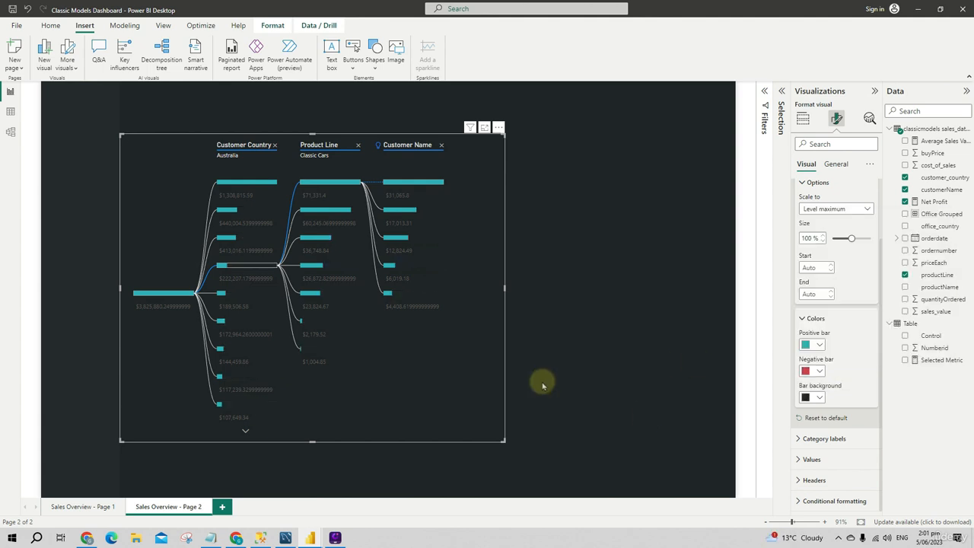
# Expand the New Zealand branch at the Customer Country level of the decomposition tree
pyautogui.click(647, 416)
pyautogui.click(432, 407)
pyautogui.click(546, 408)
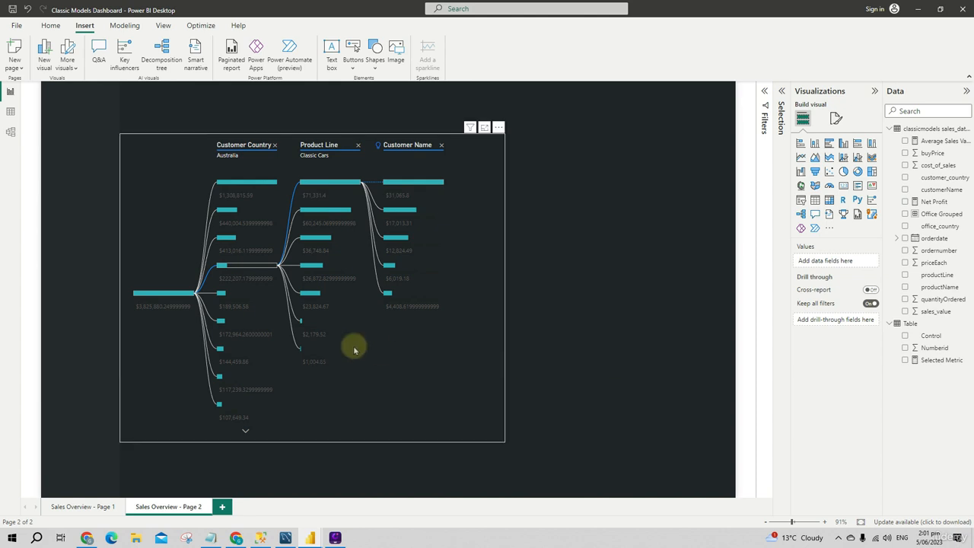
pyautogui.click(239, 290)
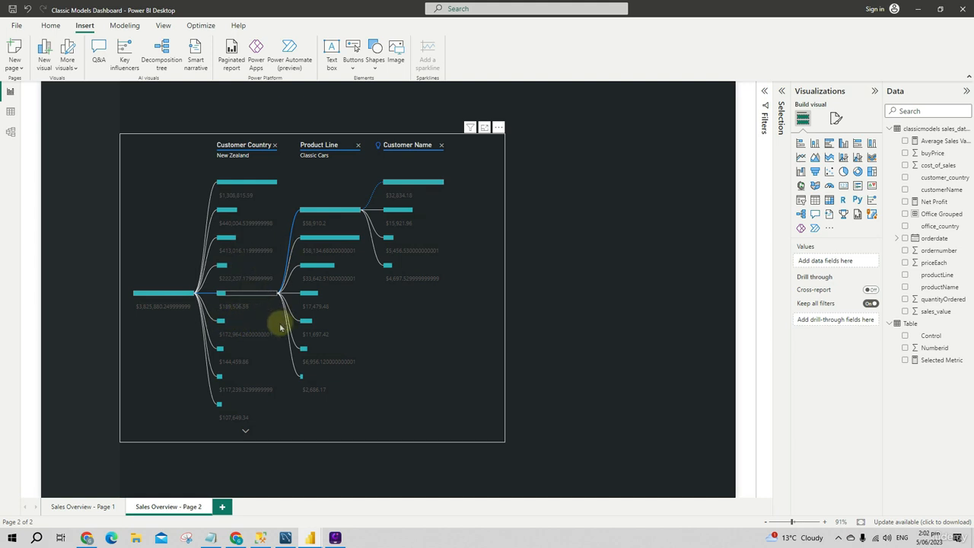
# Set the font color of the decomposition tree's values to light grey
pyautogui.click(834, 119)
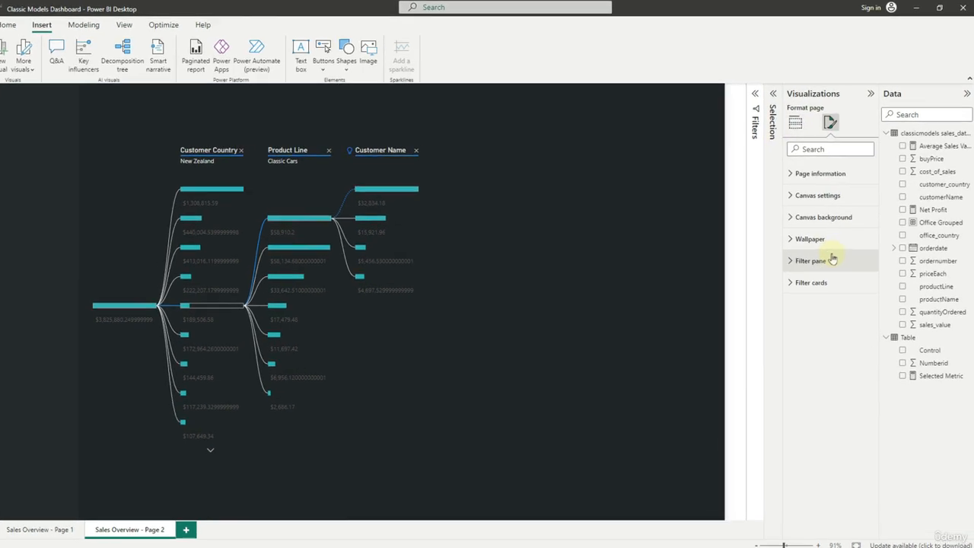
pyautogui.click(472, 313)
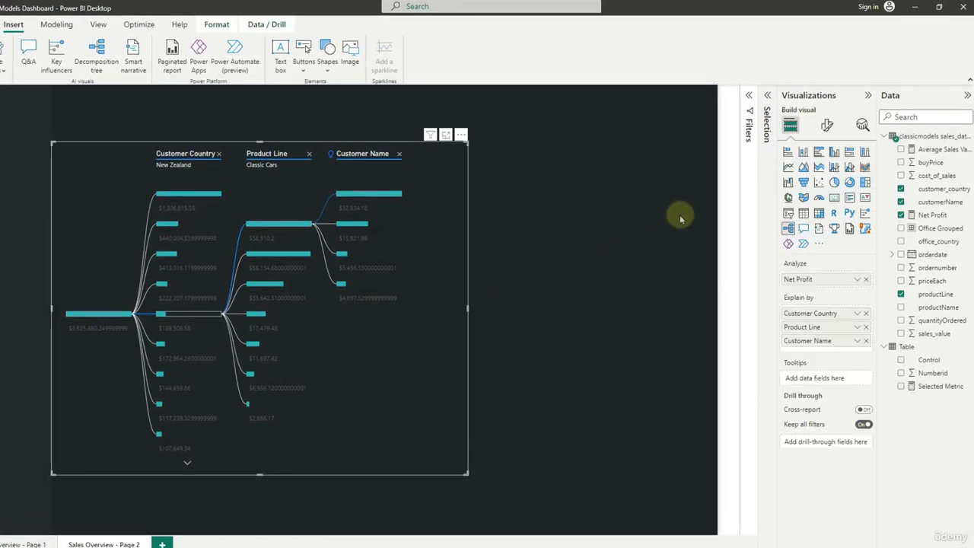
pyautogui.click(826, 126)
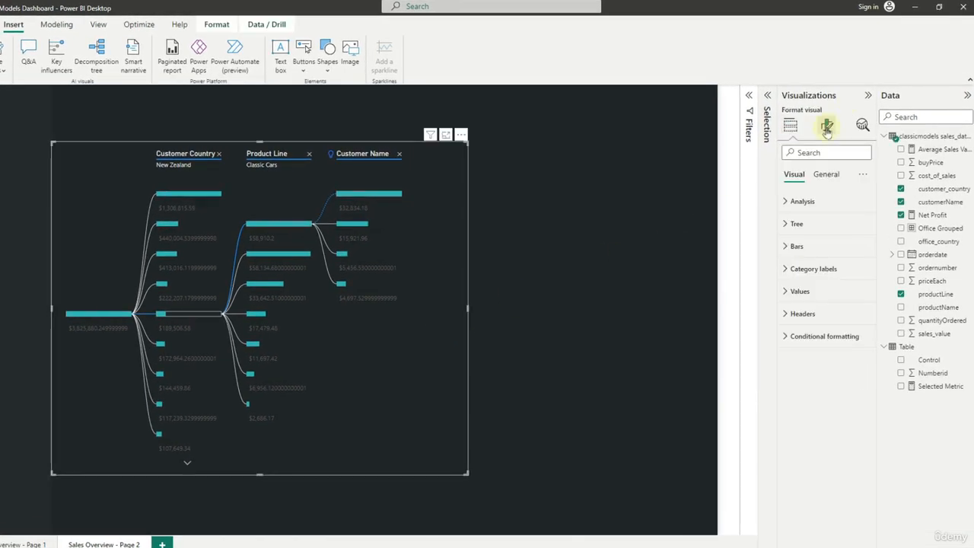
pyautogui.click(800, 290)
pyautogui.click(808, 376)
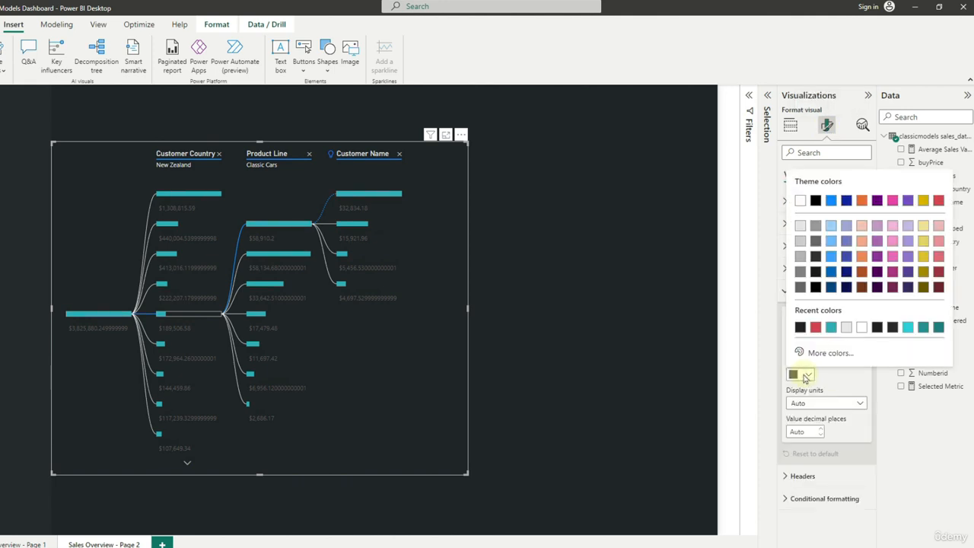
pyautogui.click(847, 327)
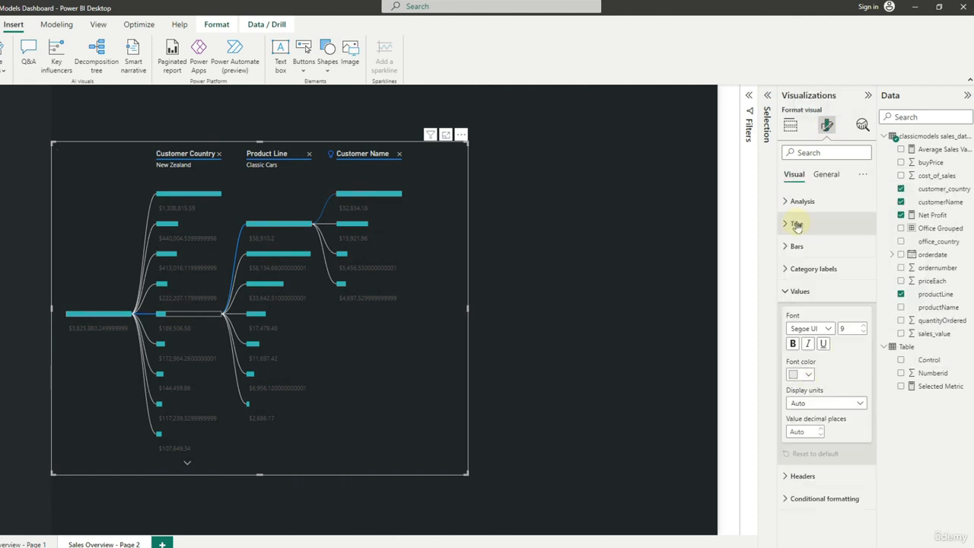
# Try Thousands as the display units for the tree's values and return them to Auto
pyautogui.click(838, 405)
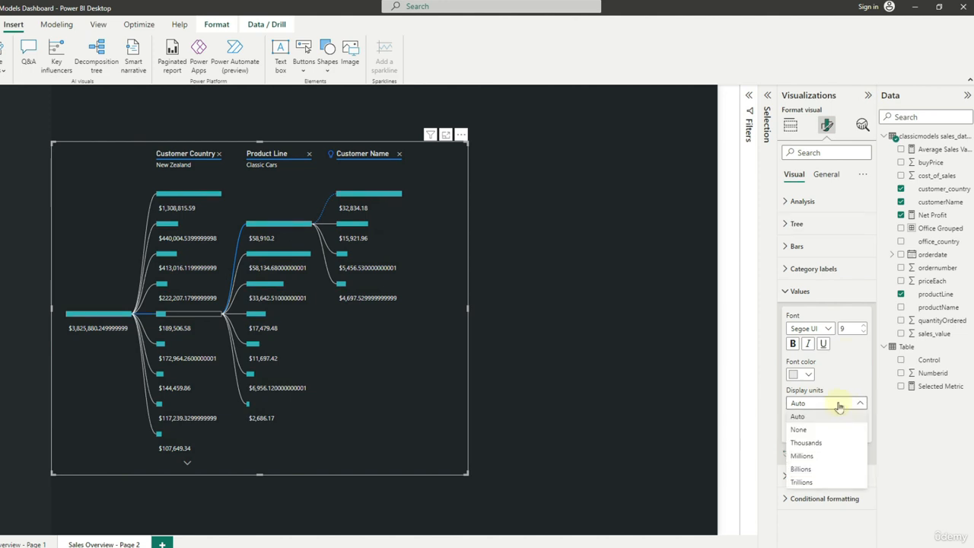
pyautogui.click(831, 441)
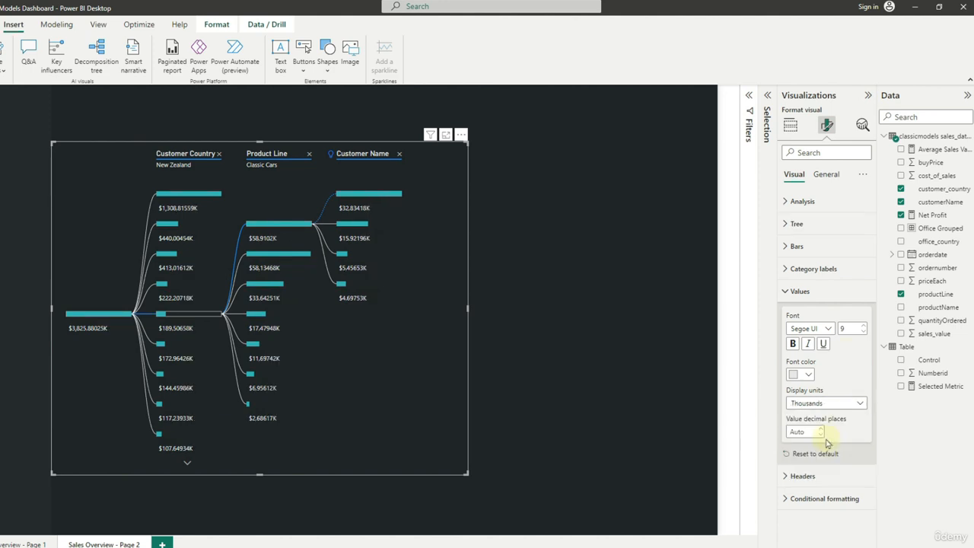
pyautogui.click(828, 404)
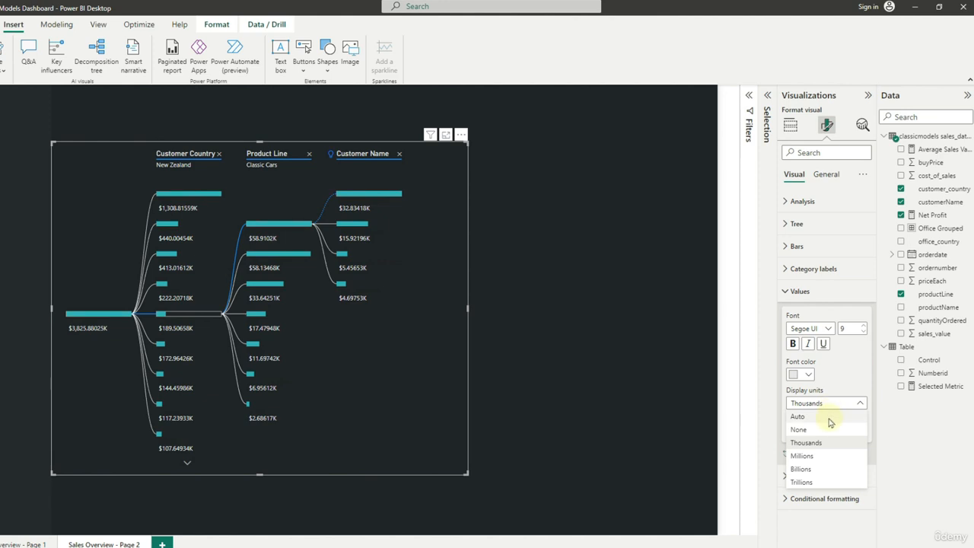
pyautogui.click(829, 417)
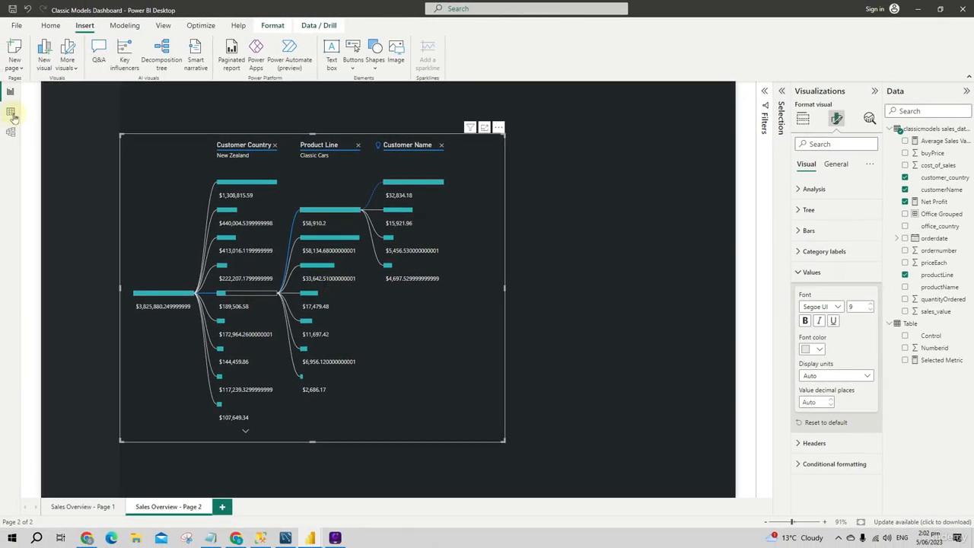
# Change the Net Profit measure's format to Custom in the data model
pyautogui.click(11, 131)
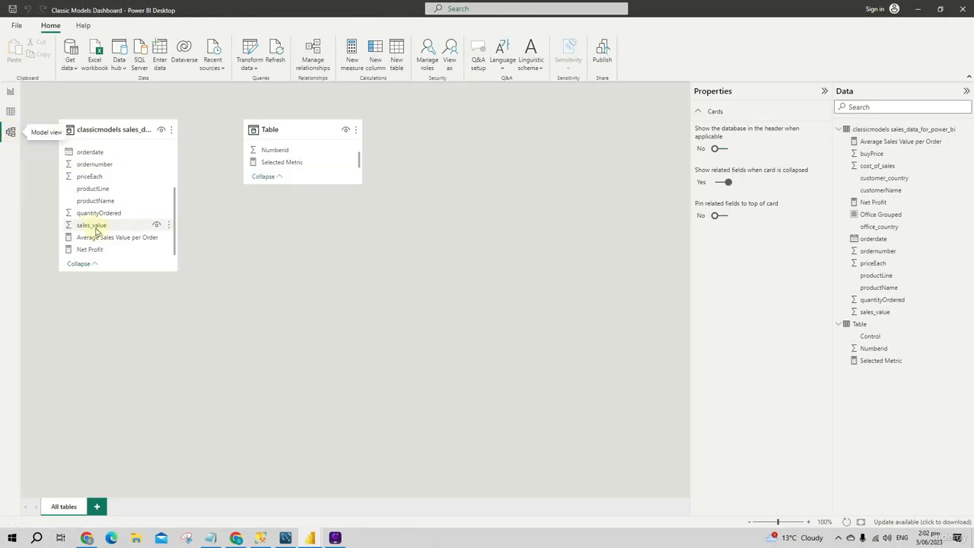
pyautogui.click(100, 250)
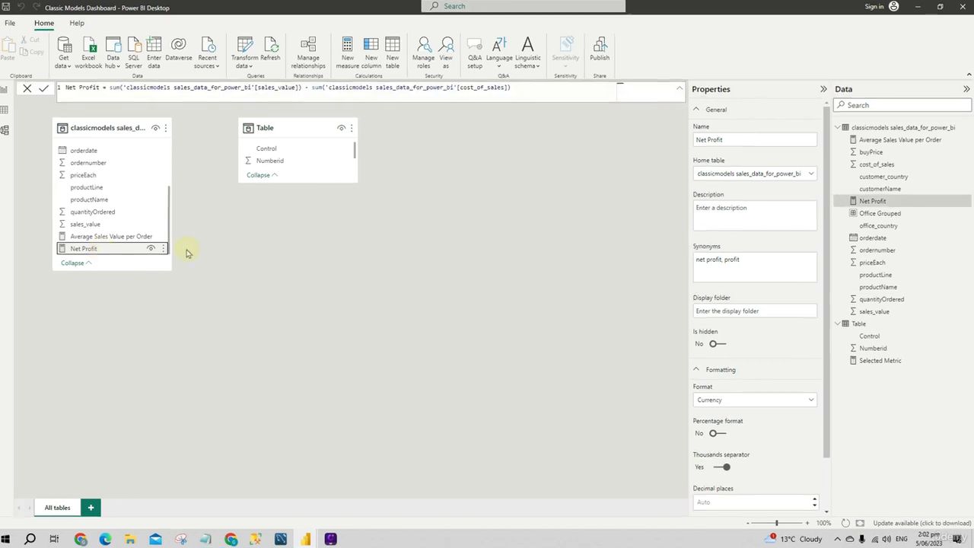
pyautogui.click(740, 401)
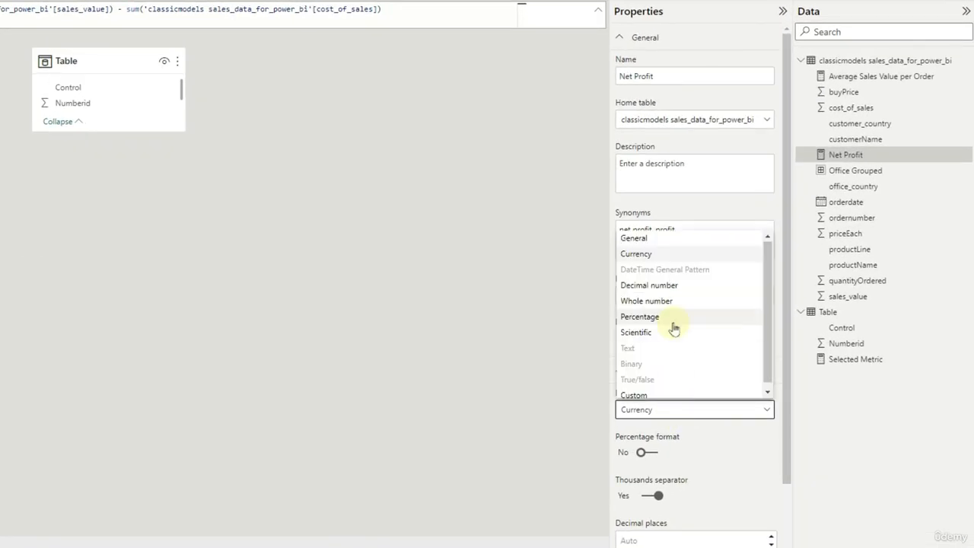
pyautogui.click(660, 394)
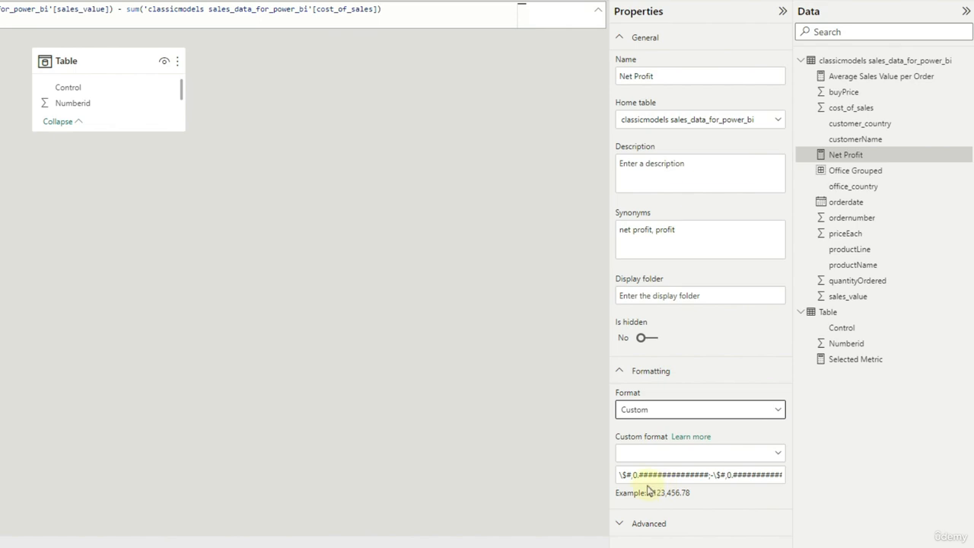
# Shorten Net Profit's custom format code so every section keeps only two decimal placeholders (#,0.##)
pyautogui.moveTo(644, 472); pyautogui.dragTo(712, 474)
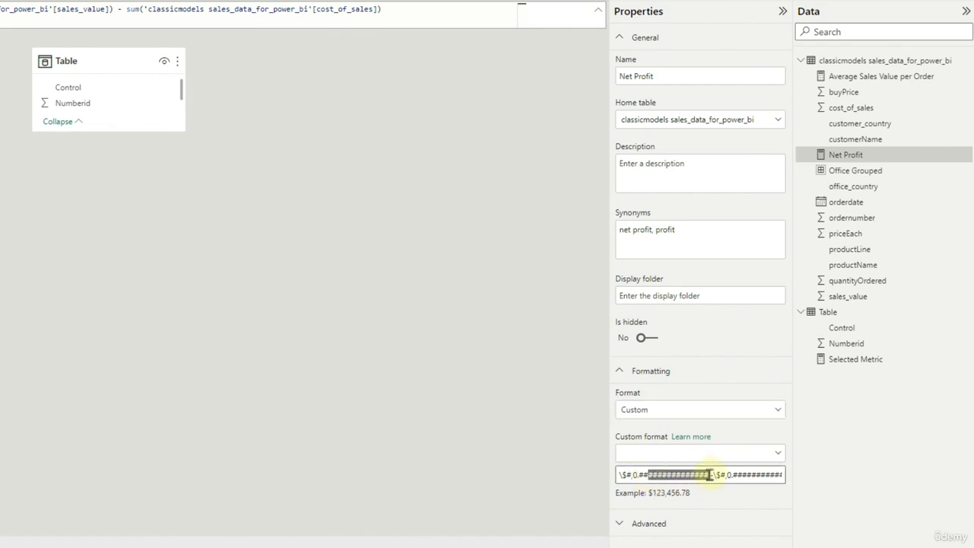
pyautogui.press('BackSpace')
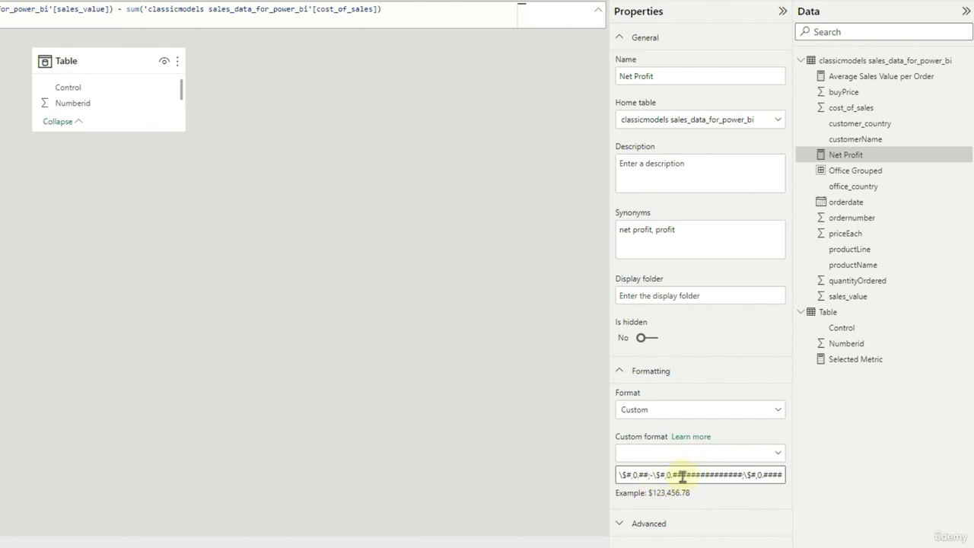
pyautogui.moveTo(682, 476); pyautogui.dragTo(742, 476)
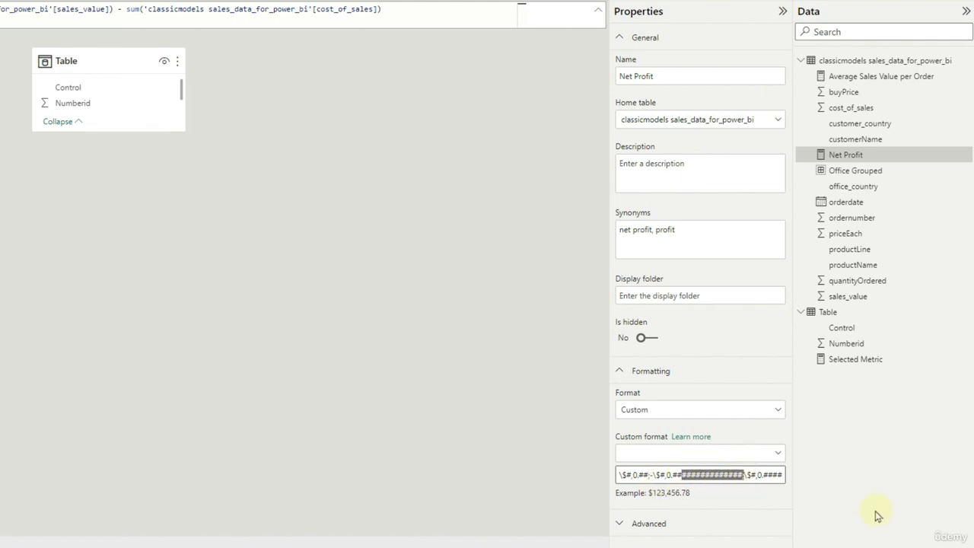
pyautogui.press('BackSpace')
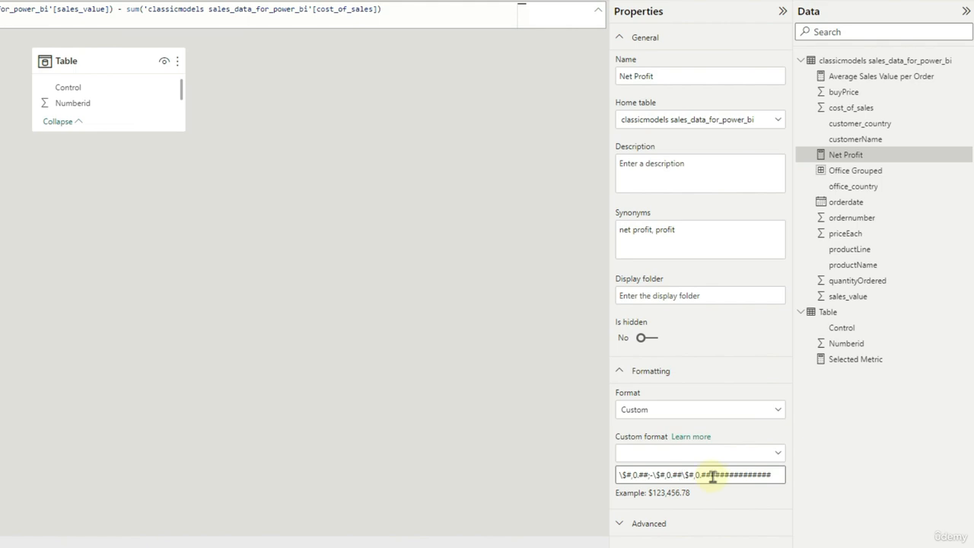
pyautogui.moveTo(712, 475); pyautogui.dragTo(813, 481)
pyautogui.press('BackSpace')
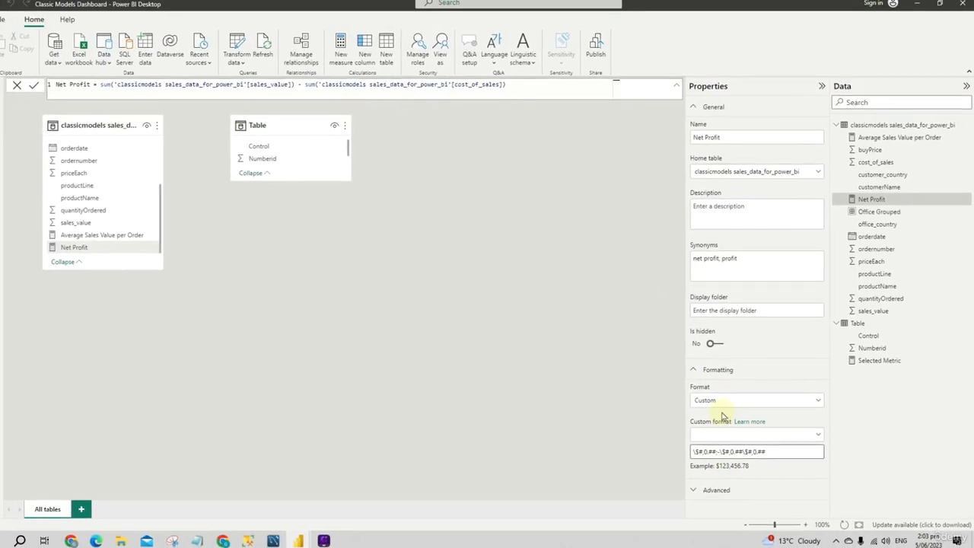
pyautogui.click(709, 371)
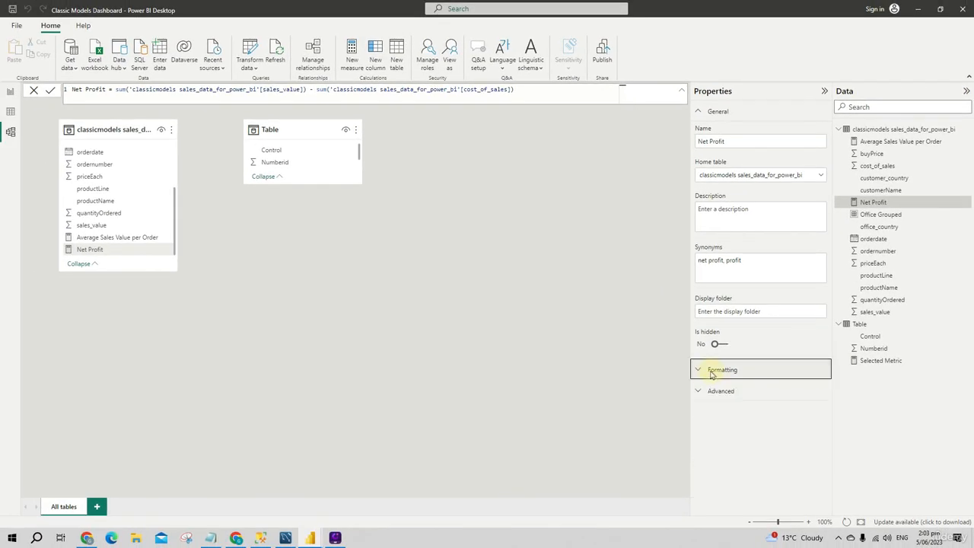
# Return to the report page and set the font color of the decomposition tree's category labels to light grey
pyautogui.click(10, 92)
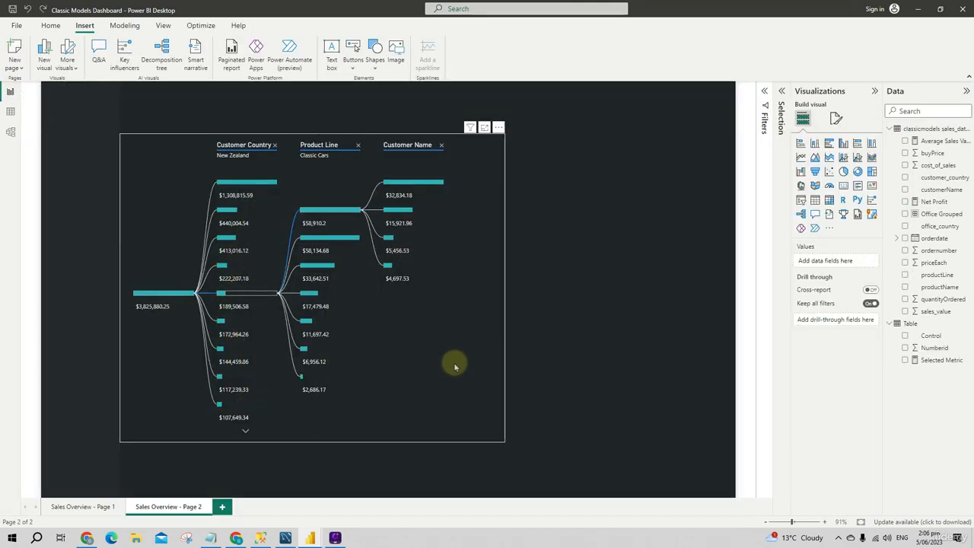
pyautogui.click(456, 365)
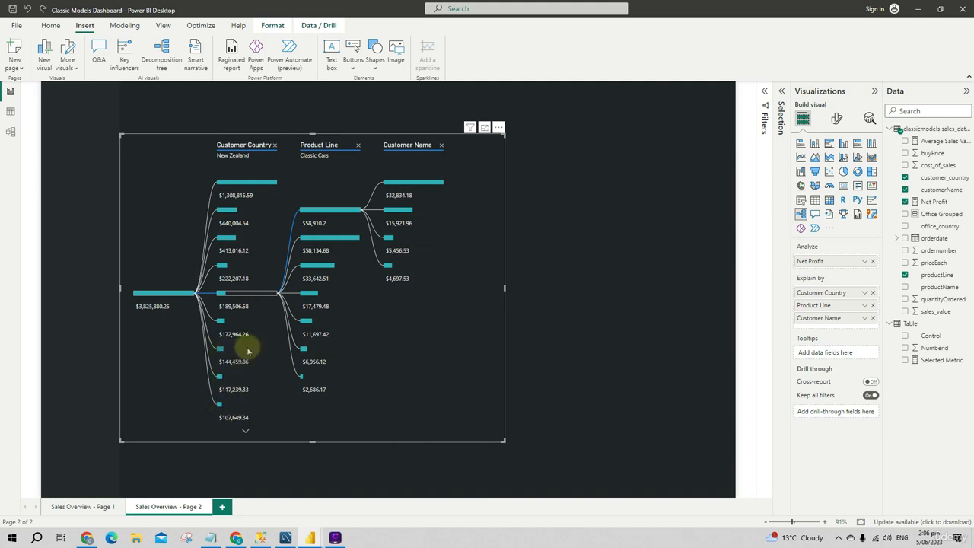
pyautogui.click(837, 118)
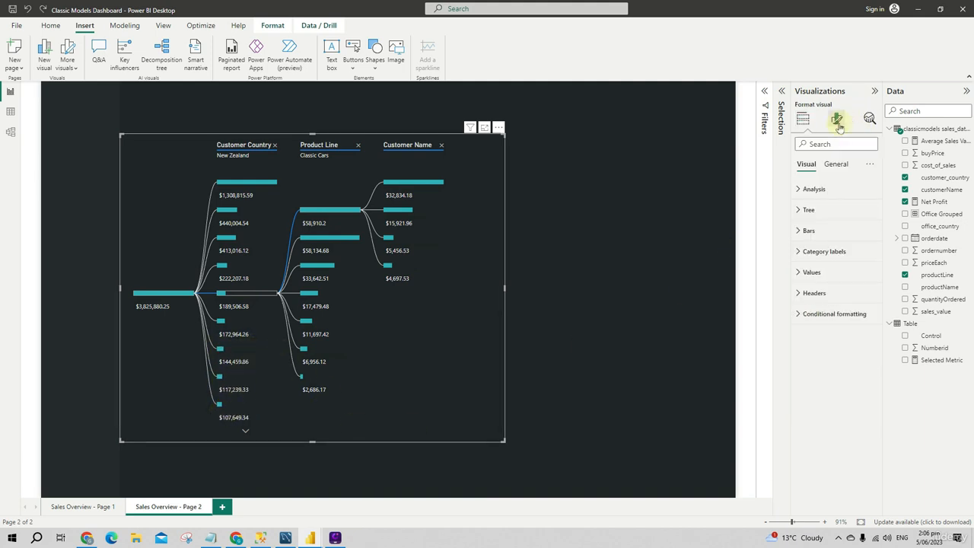
pyautogui.click(809, 258)
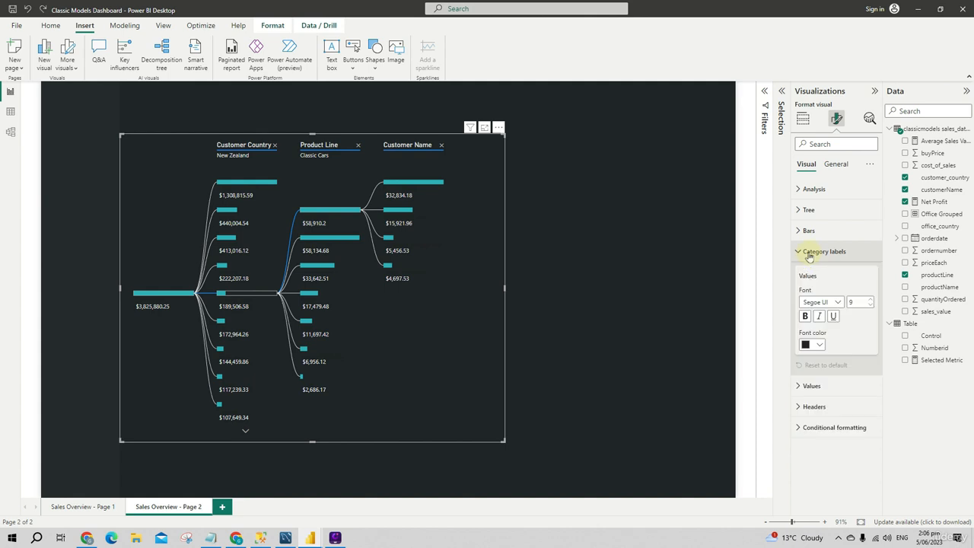
pyautogui.click(818, 346)
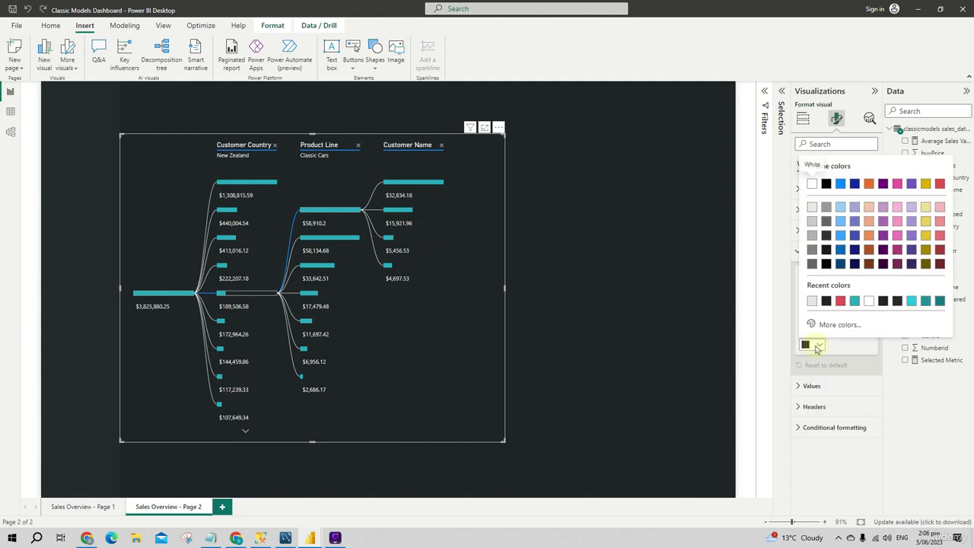
pyautogui.click(814, 302)
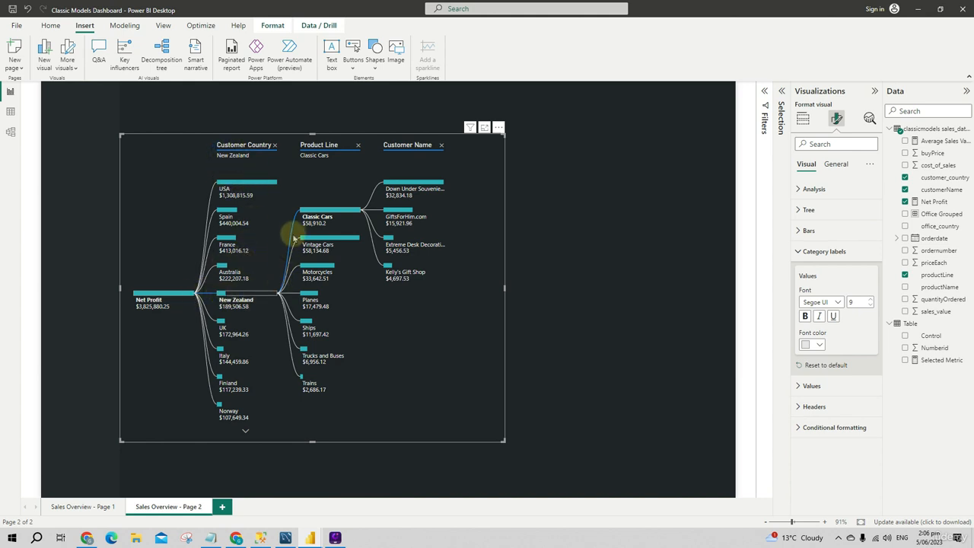
pyautogui.click(814, 251)
# Set the selected line color of the decomposition tree's connectors to the dashboard's teal
pyautogui.click(812, 211)
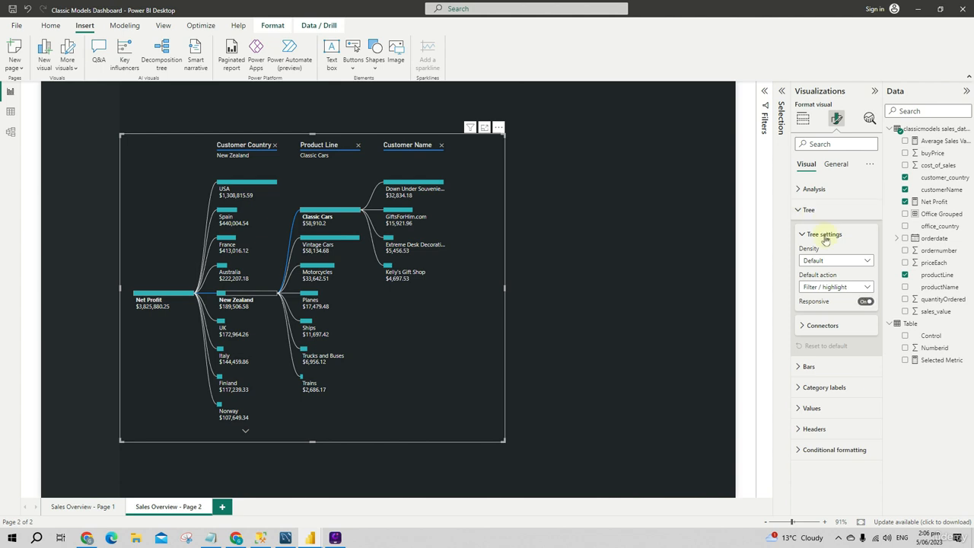
pyautogui.click(820, 325)
pyautogui.scroll(-1, 808, 368)
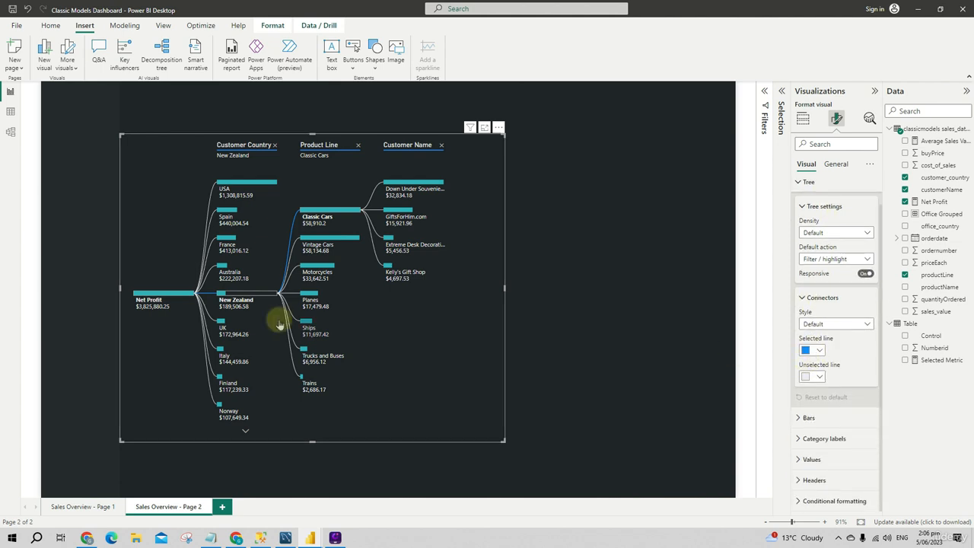
pyautogui.click(807, 377)
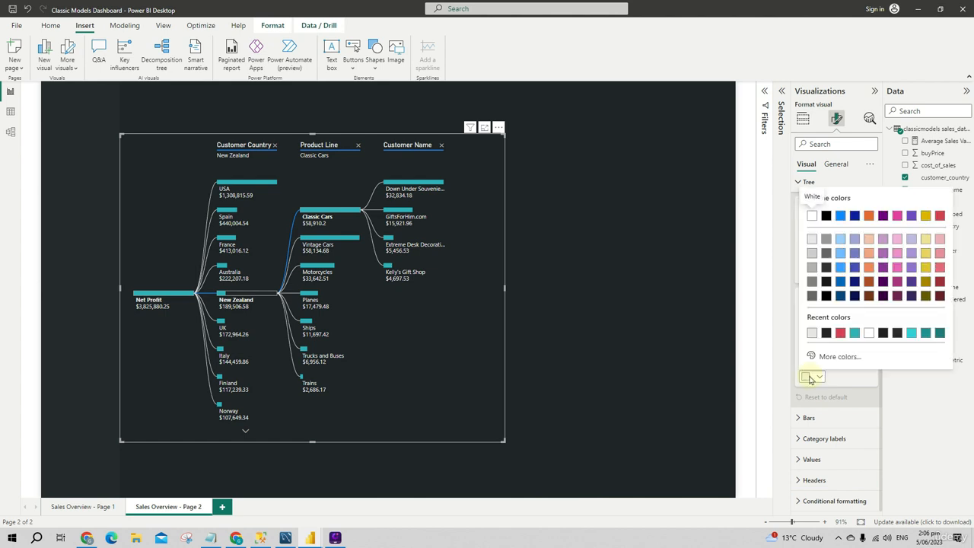
pyautogui.click(809, 378)
pyautogui.click(814, 354)
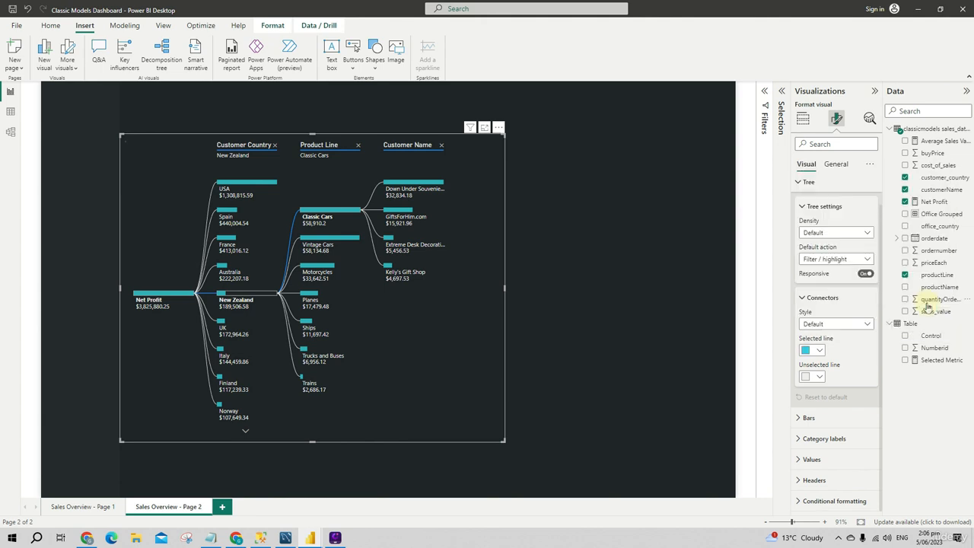
pyautogui.click(925, 306)
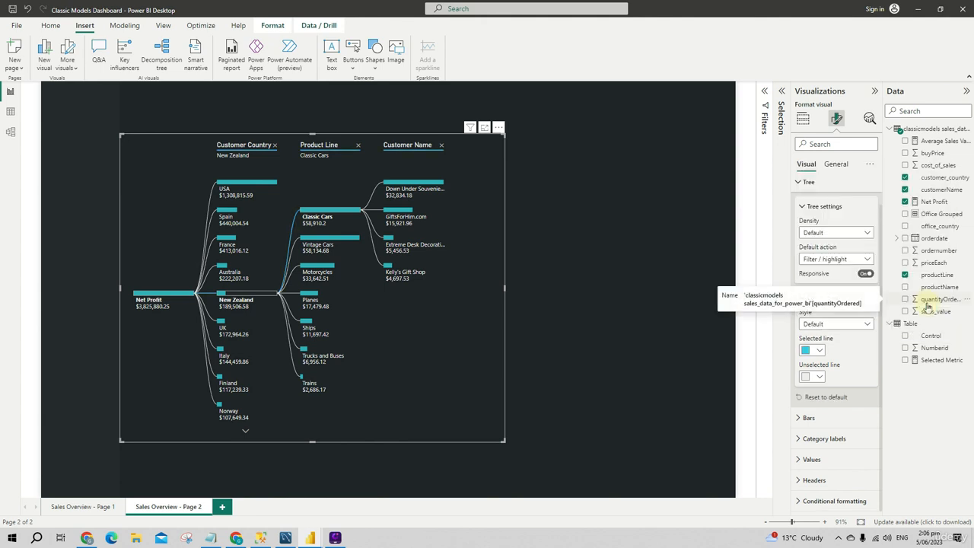
pyautogui.click(658, 339)
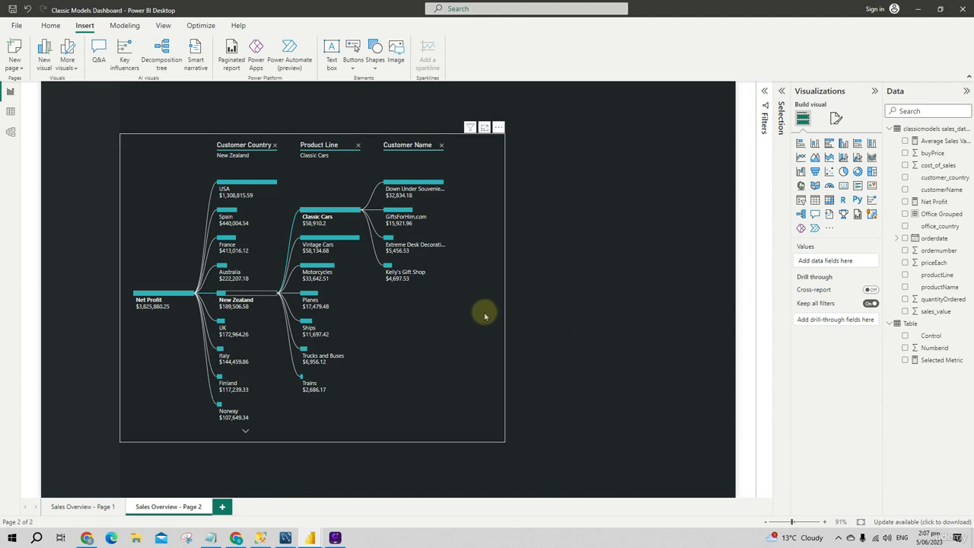
pyautogui.click(470, 358)
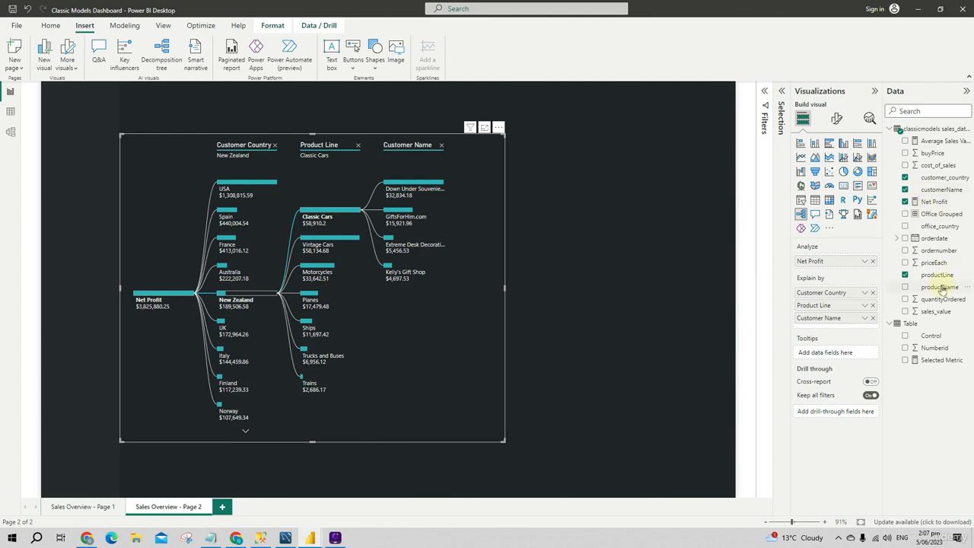
pyautogui.click(691, 320)
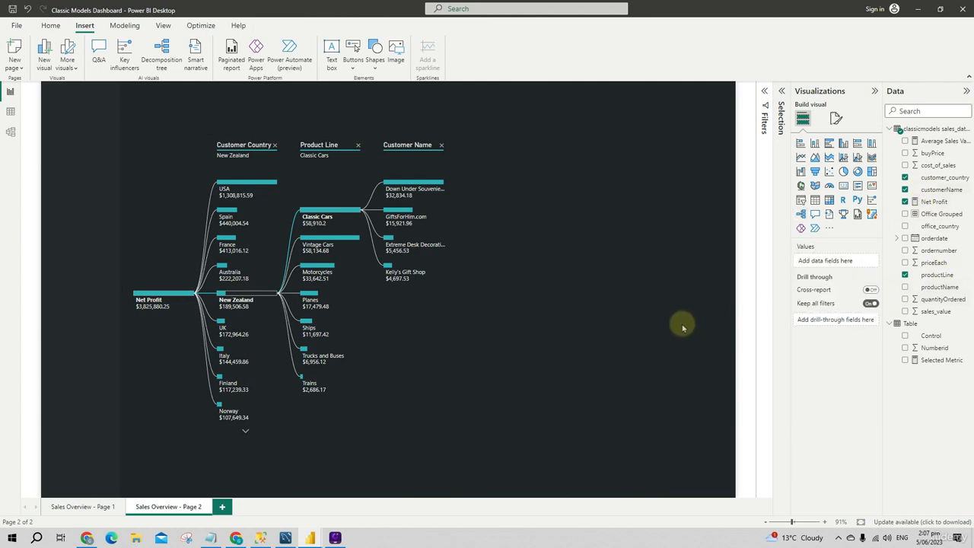
# Copy the "Classic Models | Sales Dashboard" title text box from Sales Overview - Page 1 to Page 2, placing it above the decomposition tree
pyautogui.click(84, 507)
pyautogui.click(284, 108)
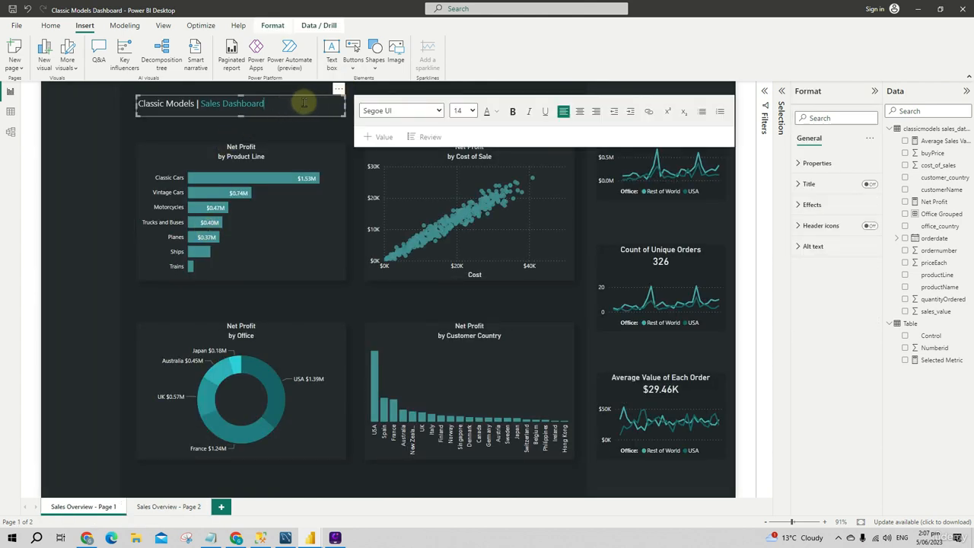
pyautogui.click(202, 126)
pyautogui.click(197, 118)
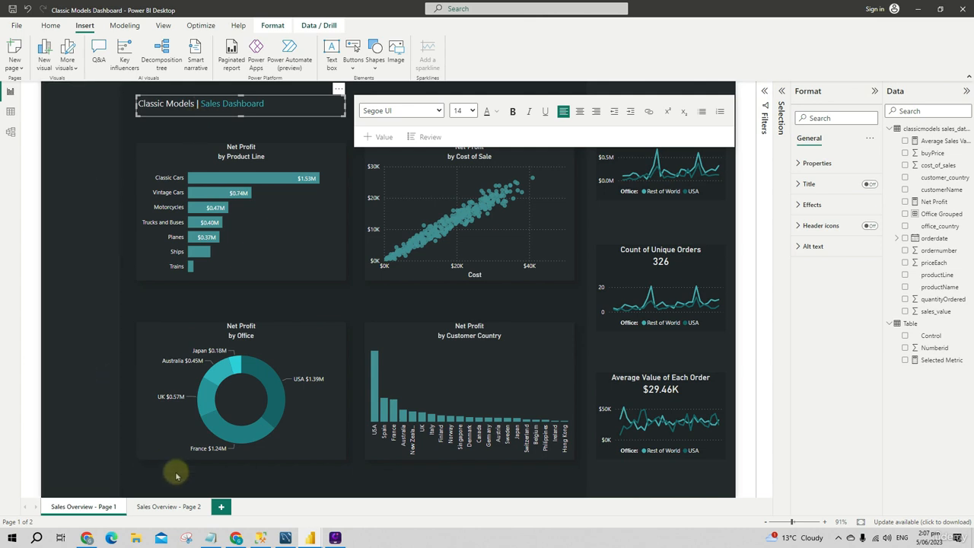
pyautogui.click(163, 506)
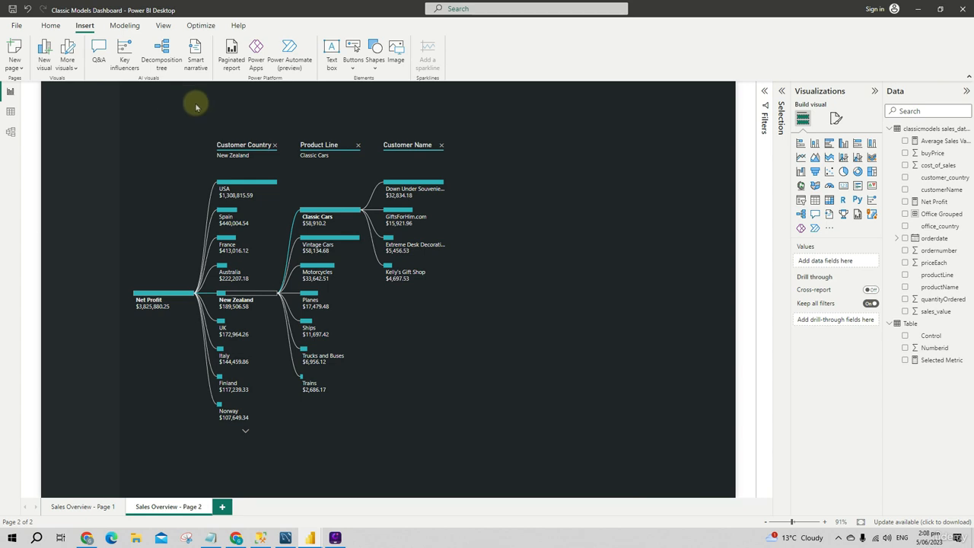
pyautogui.hotkey('ctrl', 'v')
pyautogui.moveTo(343, 94); pyautogui.dragTo(341, 90)
pyautogui.click(596, 268)
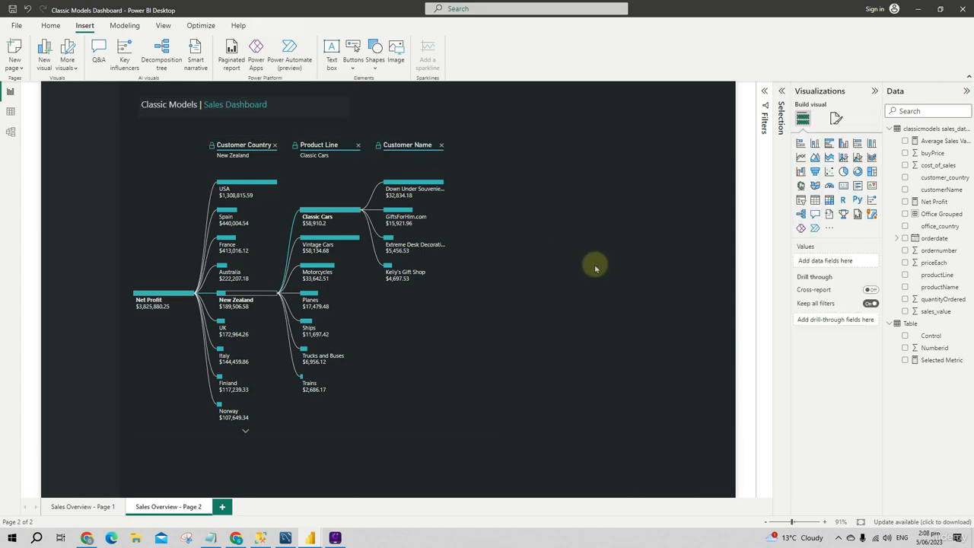